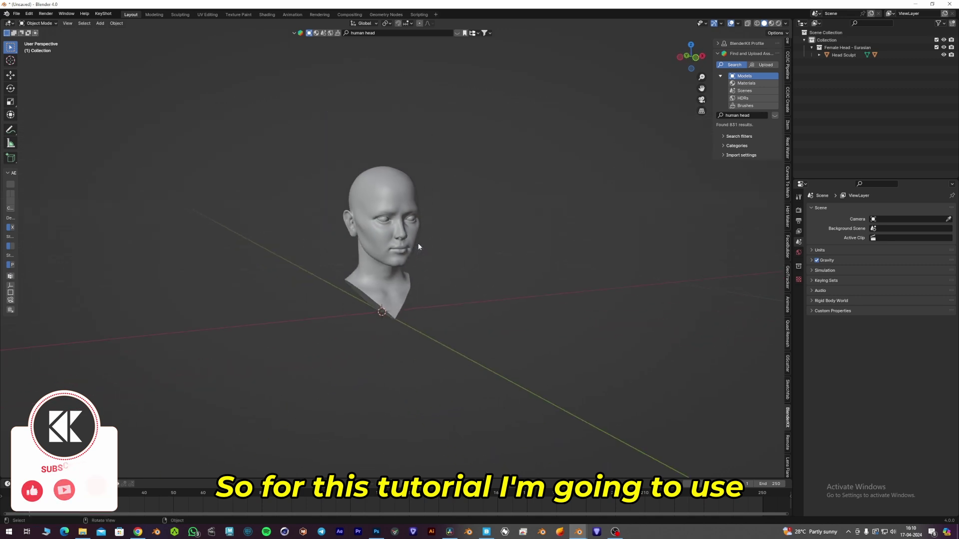
# - Add a sphere empty at the scene origin and scale it down to about 0.162
pyautogui.scroll(2, 419, 247)
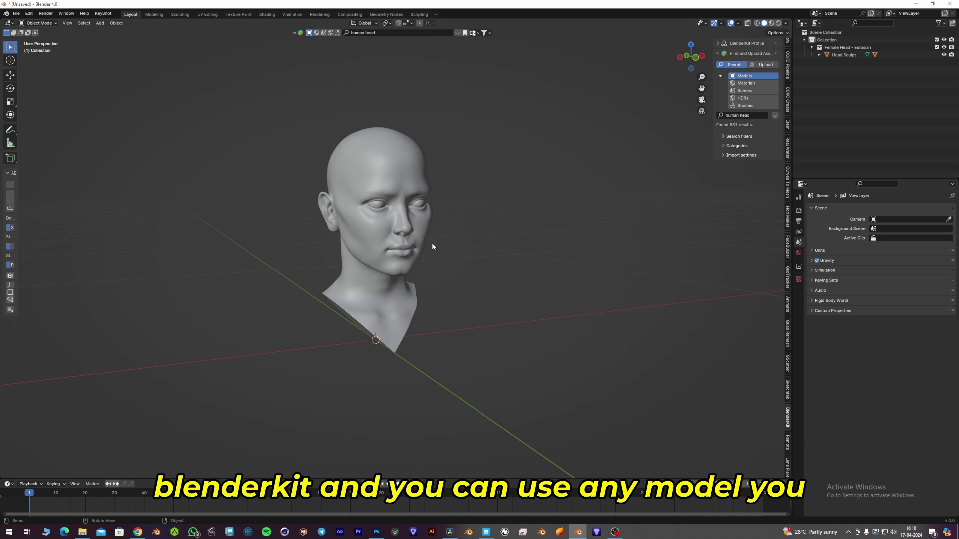
pyautogui.scroll(2, 432, 245)
pyautogui.moveTo(432, 244); pyautogui.dragTo(459, 257, button='middle')
pyautogui.scroll(-2, 422, 237)
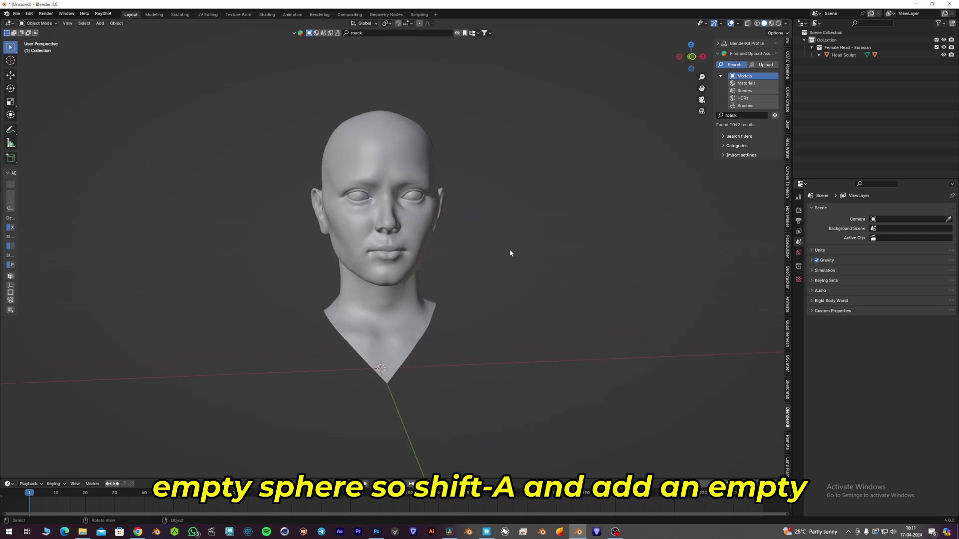
pyautogui.hotkey('shift', 'a')
pyautogui.moveTo(504, 338)
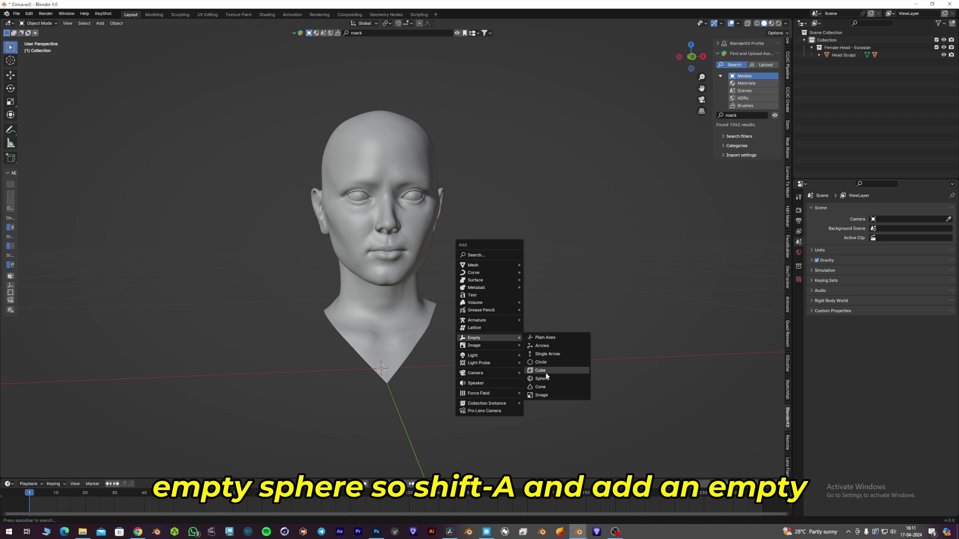
pyautogui.click(545, 378)
pyautogui.scroll(-5, 486, 292)
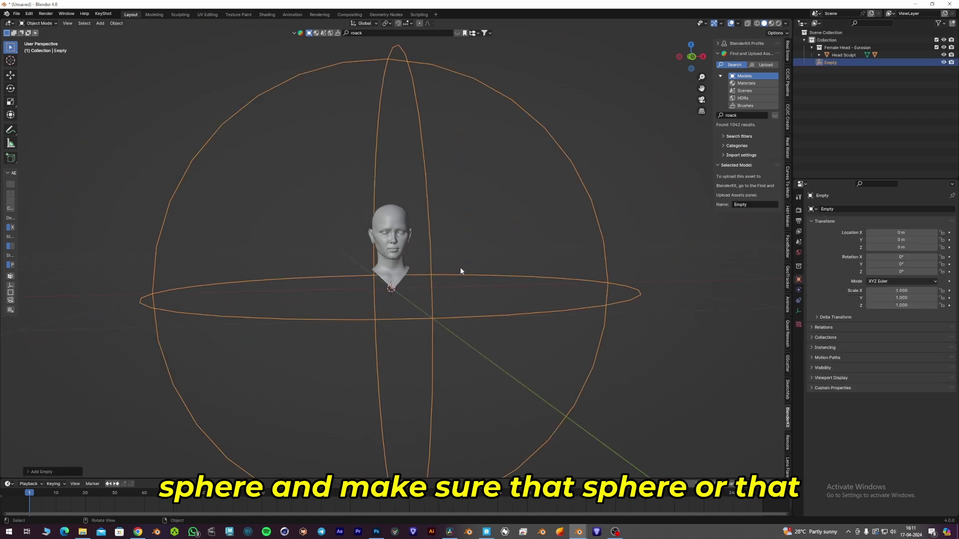
pyautogui.press('s')
pyautogui.click(421, 266)
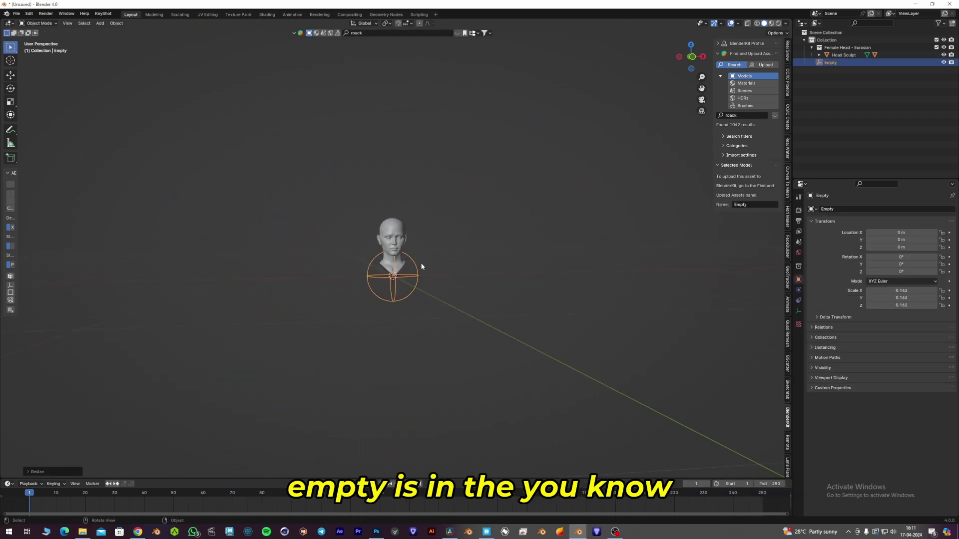
# - In front view, raise the sphere empty to the middle of the head at Z about 0.24 m and scale it to about 0.103
pyautogui.scroll(5, 421, 266)
pyautogui.press('KP_1')
pyautogui.press('g')
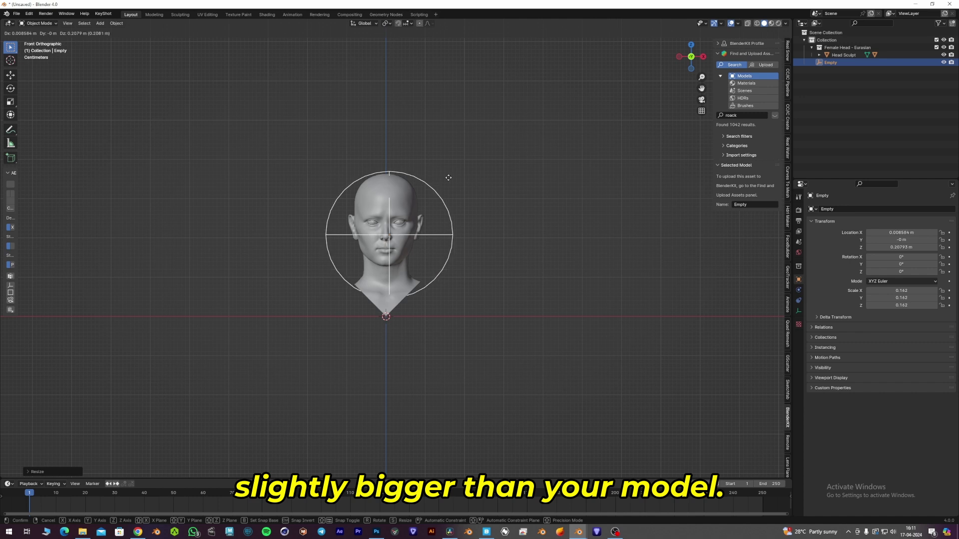
pyautogui.click(444, 175)
pyautogui.press('s')
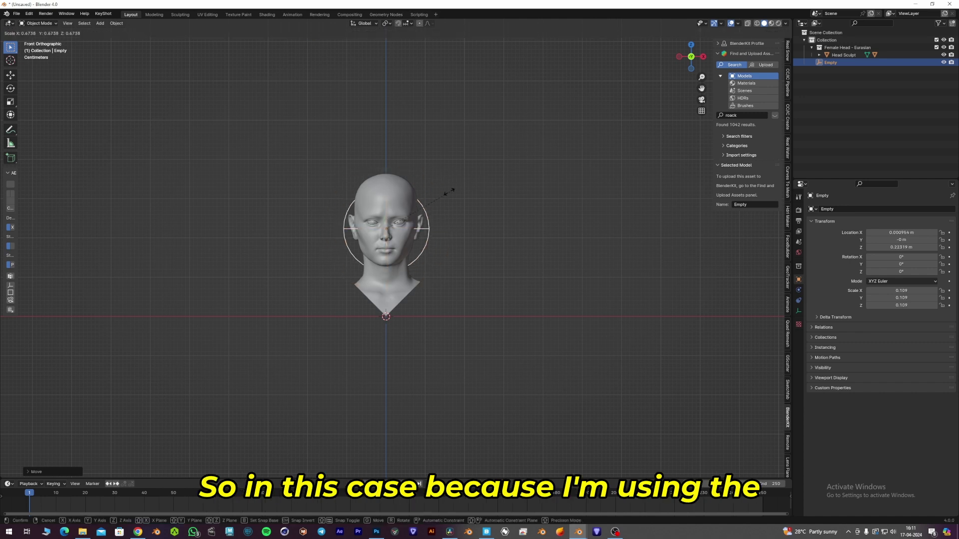
pyautogui.click(447, 194)
pyautogui.press('g')
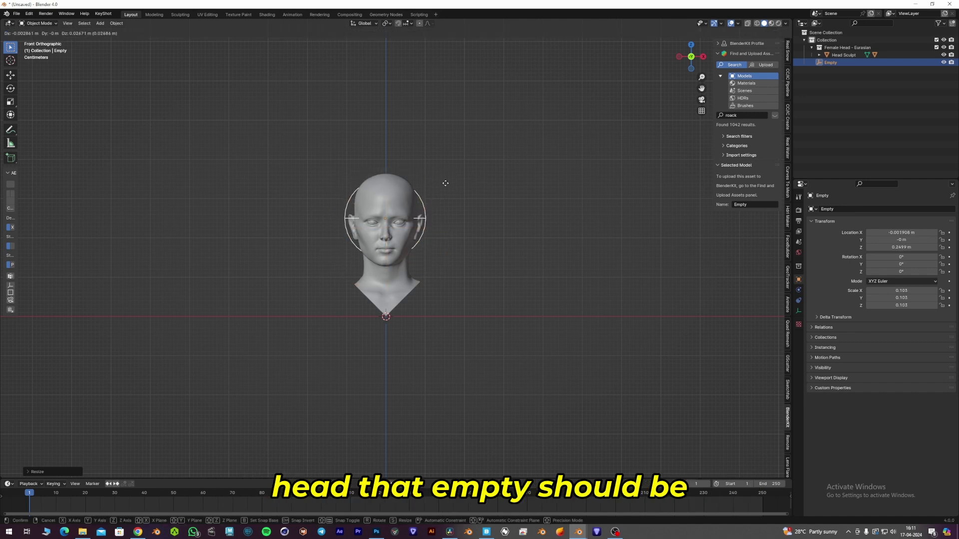
pyautogui.click(445, 189)
# - In side view, centre the sphere empty around the head at Y about -0.043 m and enlarge it to a scale of about 0.137
pyautogui.moveTo(446, 192); pyautogui.dragTo(477, 226, button='middle')
pyautogui.press('g')
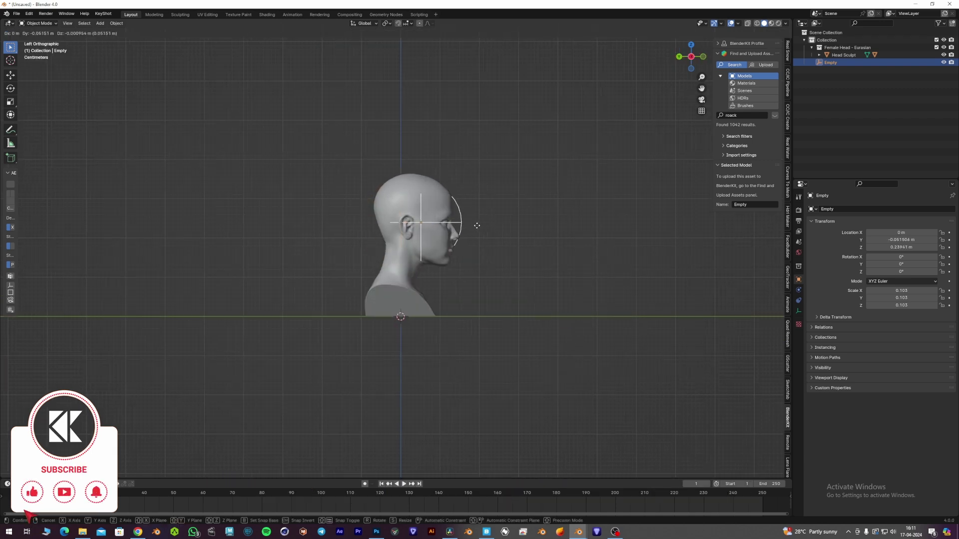
pyautogui.click(477, 228)
pyautogui.press('s')
pyautogui.click(495, 234)
pyautogui.press('g')
pyautogui.click(489, 232)
pyautogui.keyDown('alt'); pyautogui.moveTo(512, 238); pyautogui.dragTo(495, 242, button='middle'); pyautogui.keyUp('alt')
pyautogui.scroll(2, 495, 242)
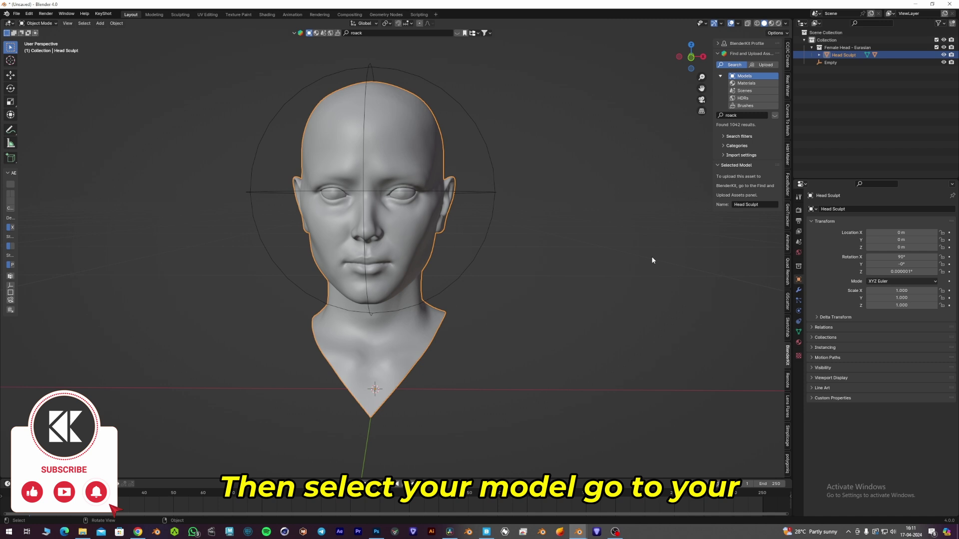
# - Add a Vertex Weight Proximity modifier to the head sculpt
pyautogui.click(798, 290)
pyautogui.click(855, 209)
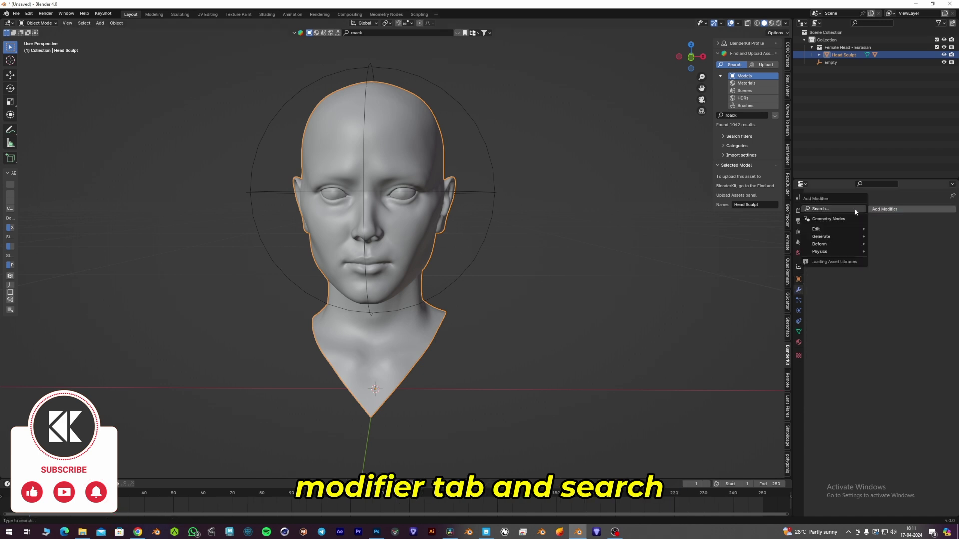
pyautogui.write('weigh')
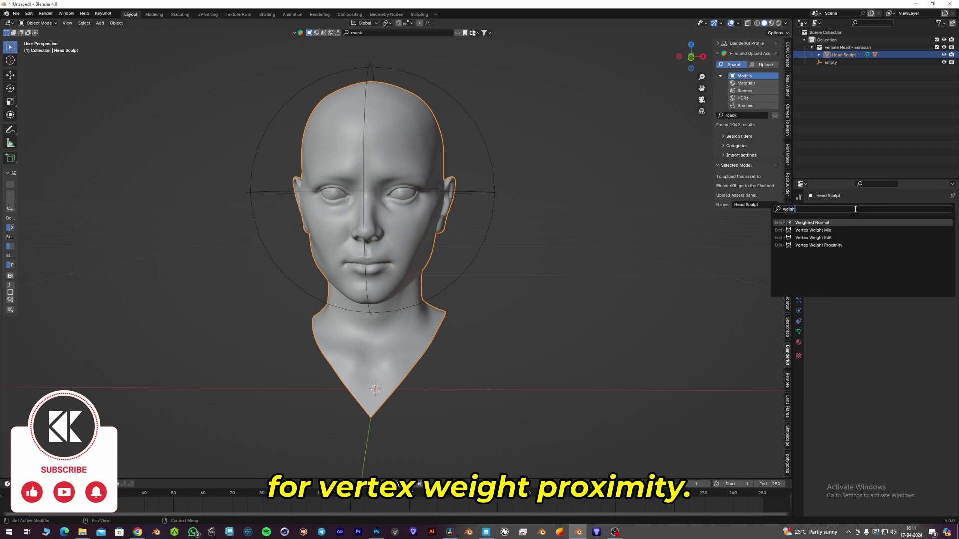
pyautogui.click(830, 245)
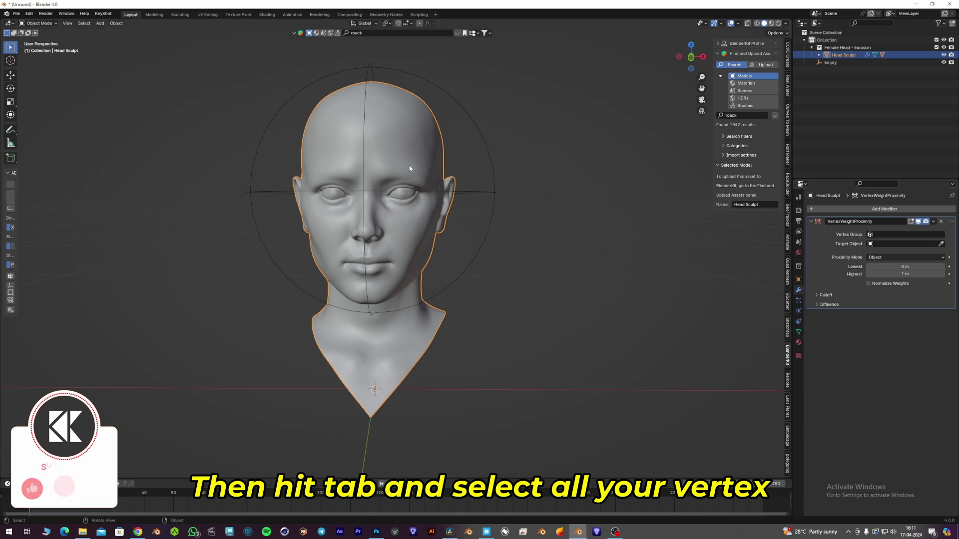
# - Create a vertex group on the head sculpt and assign all of its vertices to it
pyautogui.press('Tab')
pyautogui.press('a')
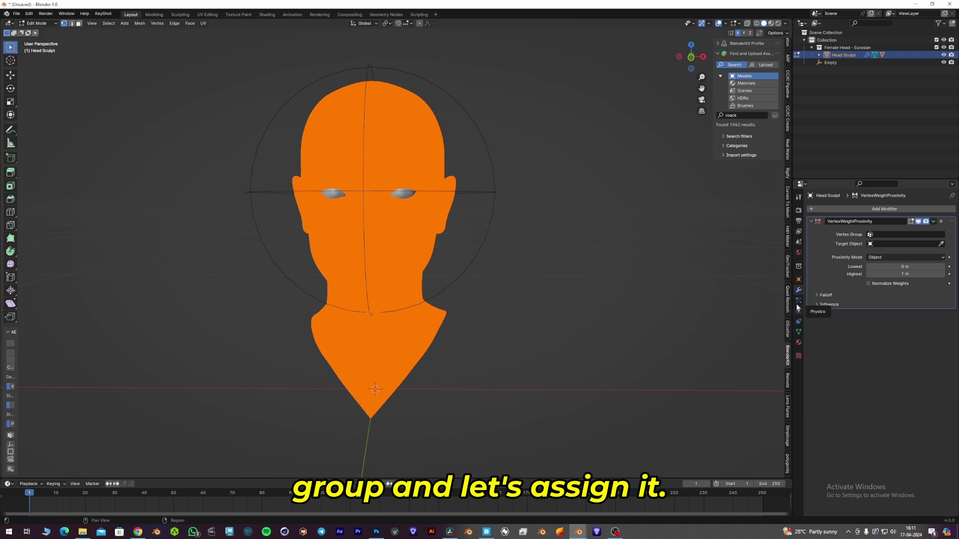
pyautogui.click(799, 332)
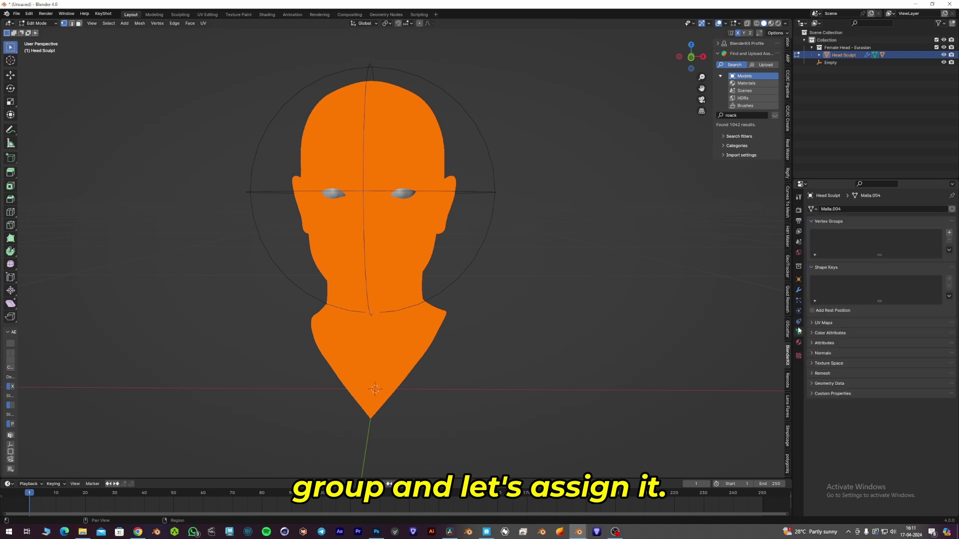
pyautogui.click(949, 233)
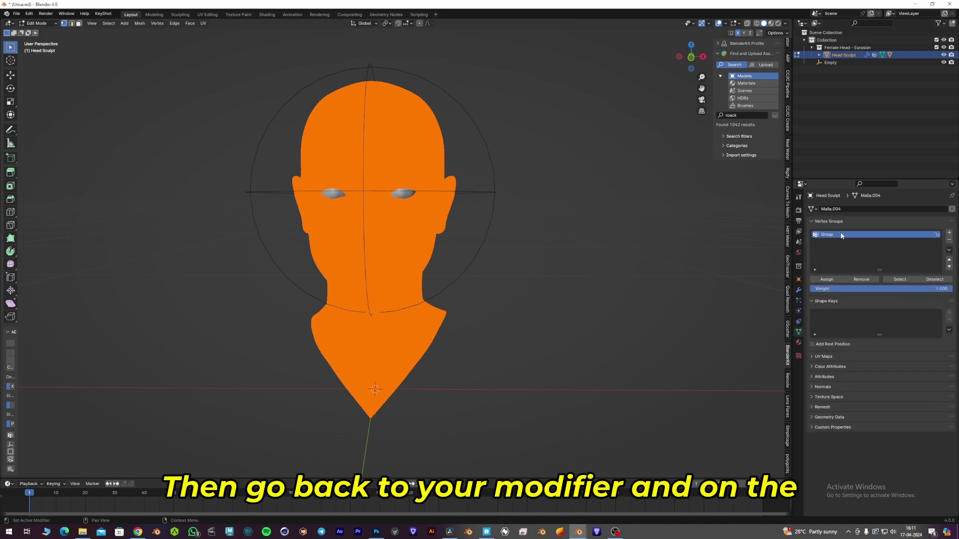
pyautogui.click(832, 277)
pyautogui.press('Tab')
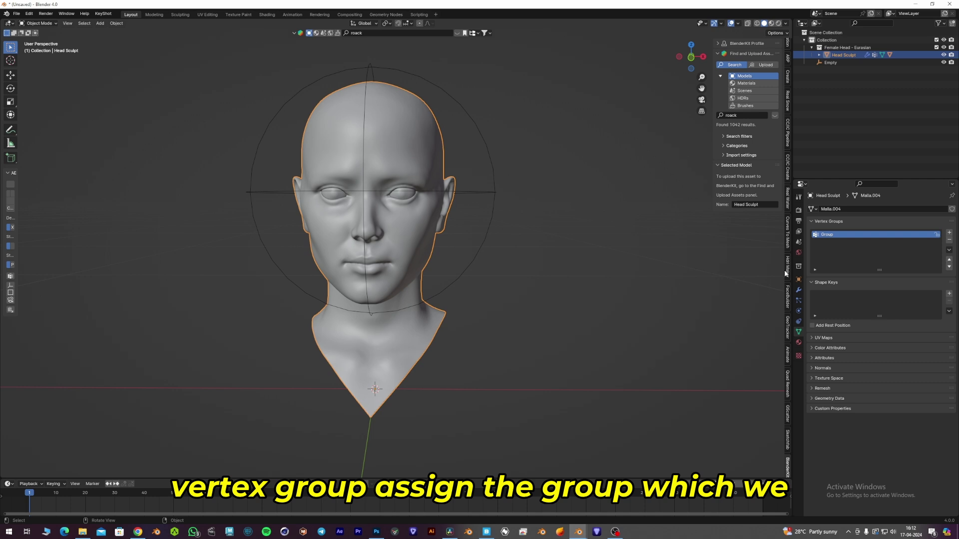
# - In the proximity modifier, choose Group as vertex group, Empty as target object and Geometry as proximity mode
pyautogui.click(798, 290)
pyautogui.click(887, 235)
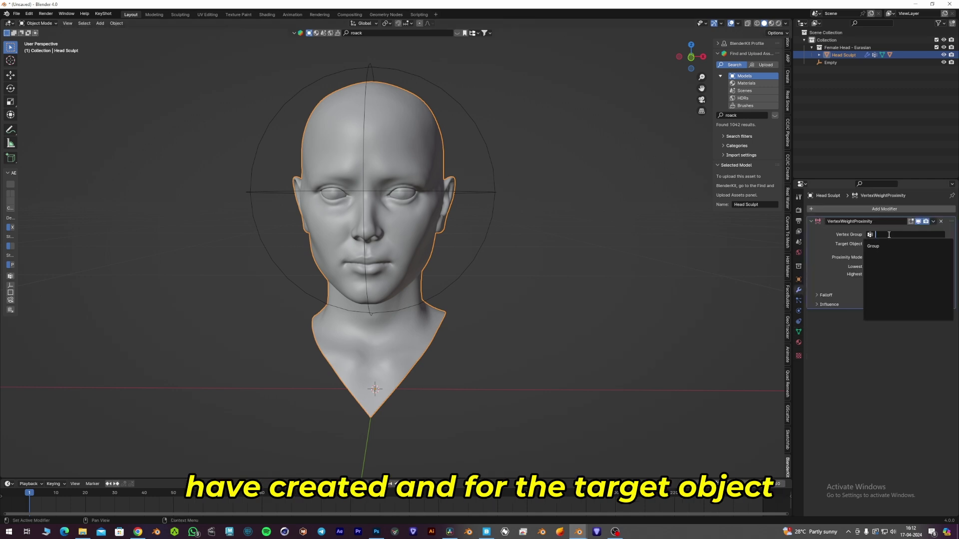
pyautogui.click(882, 245)
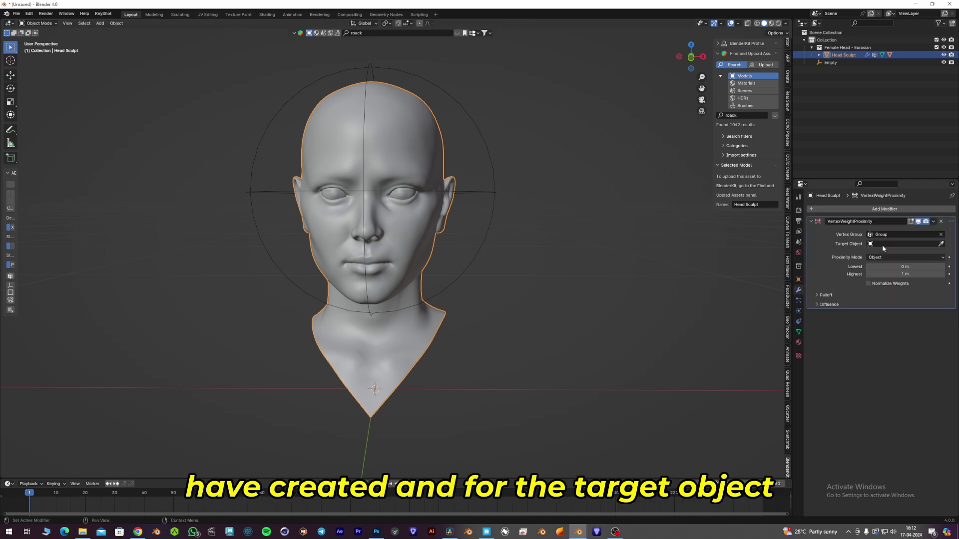
pyautogui.click(495, 188)
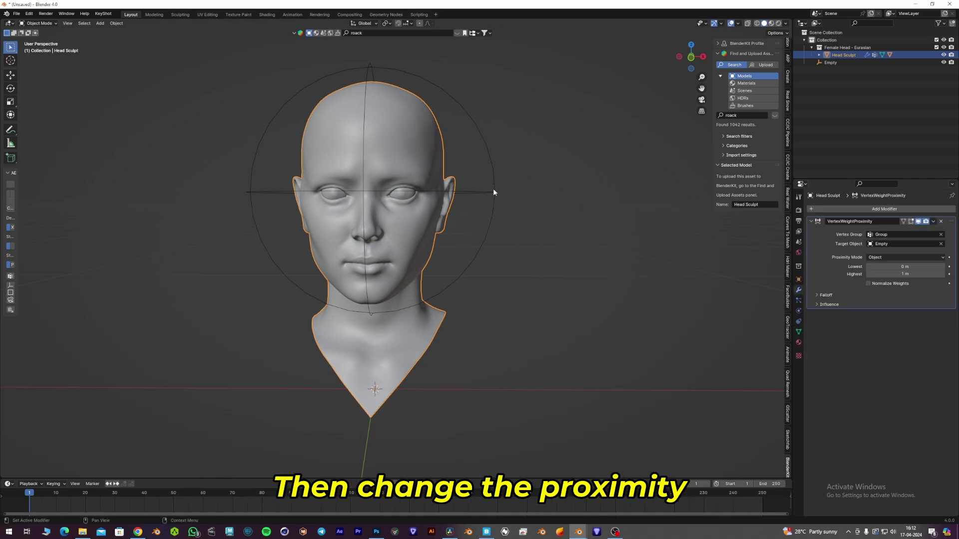
pyautogui.click(876, 258)
pyautogui.click(879, 275)
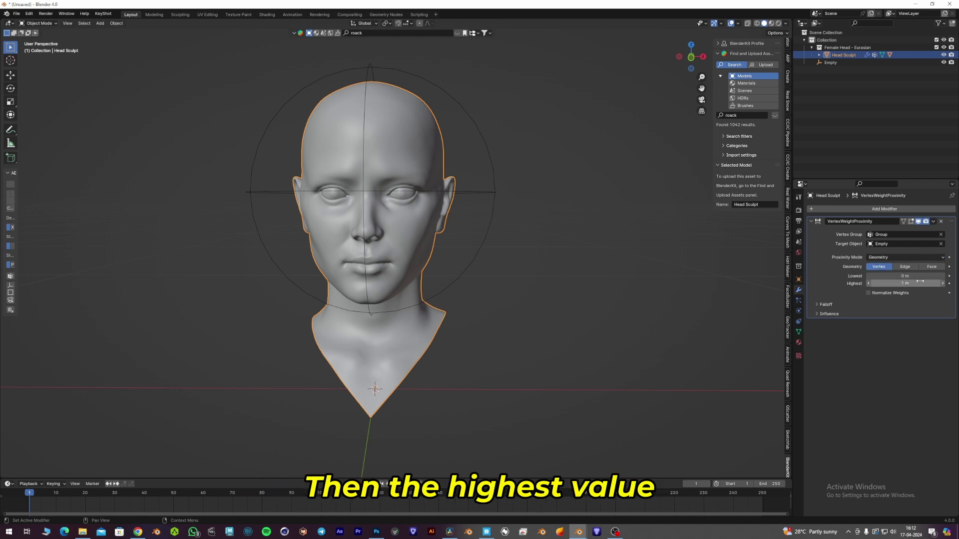
# - Copy the empty's scale value and use it, 0.137017, as the proximity modifier's Highest distance on the head
pyautogui.click(511, 189)
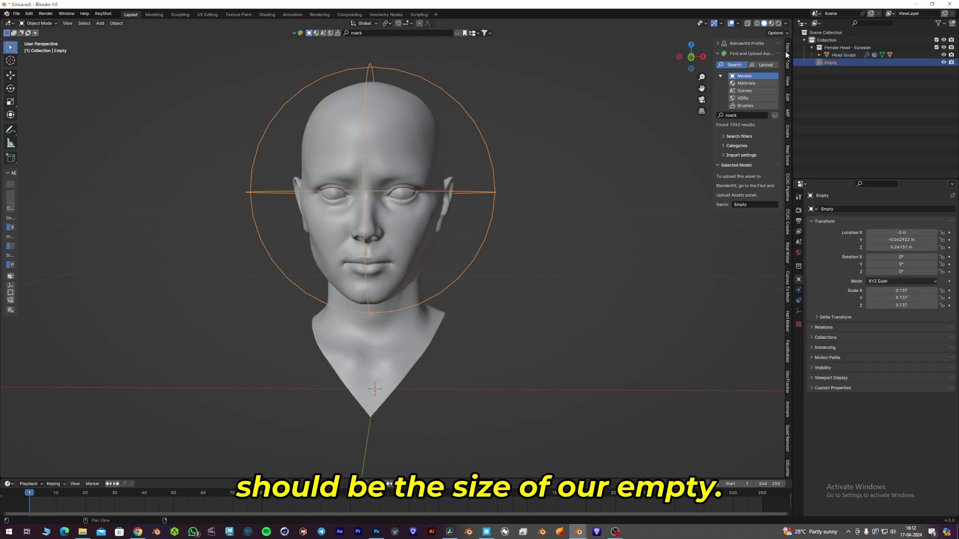
pyautogui.click(788, 51)
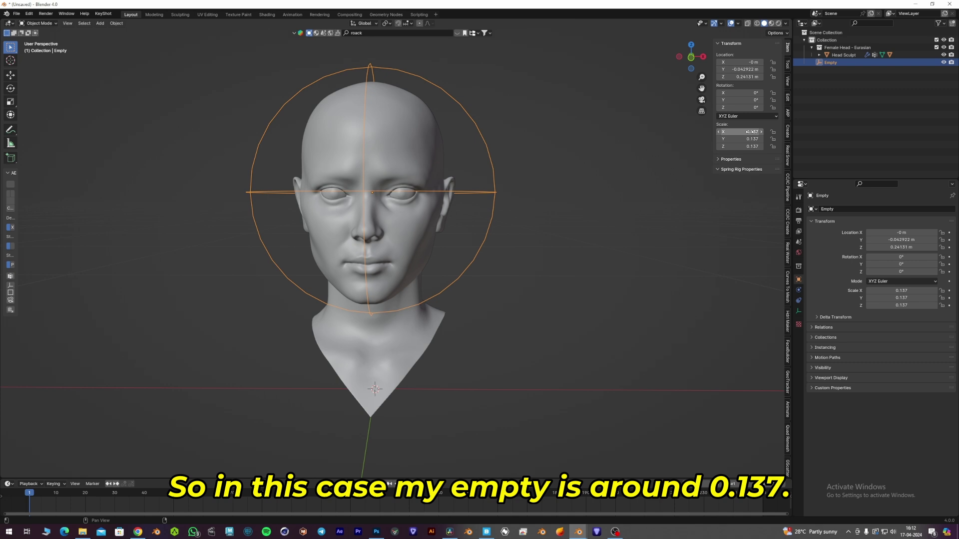
pyautogui.click(437, 168)
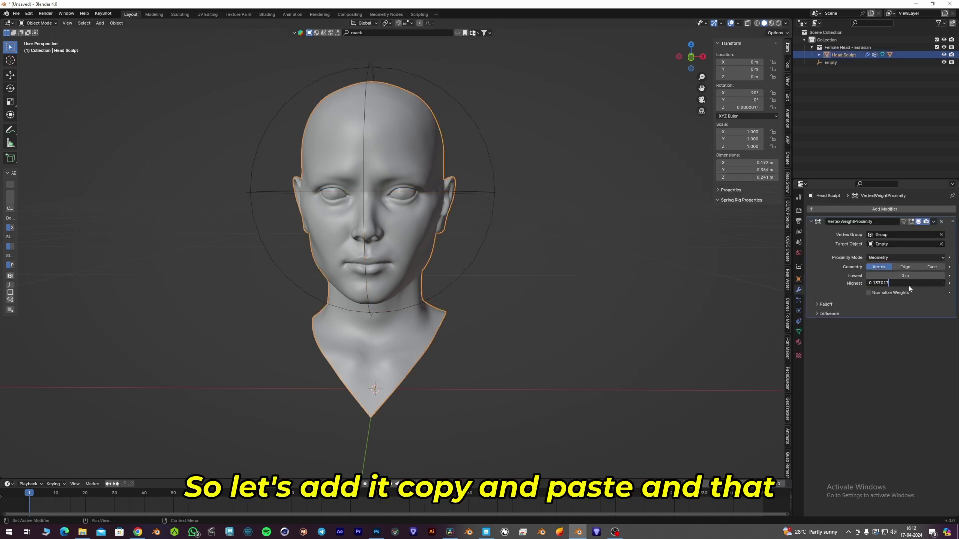
pyautogui.hotkey('ctrl', 'v')
pyautogui.click(903, 275)
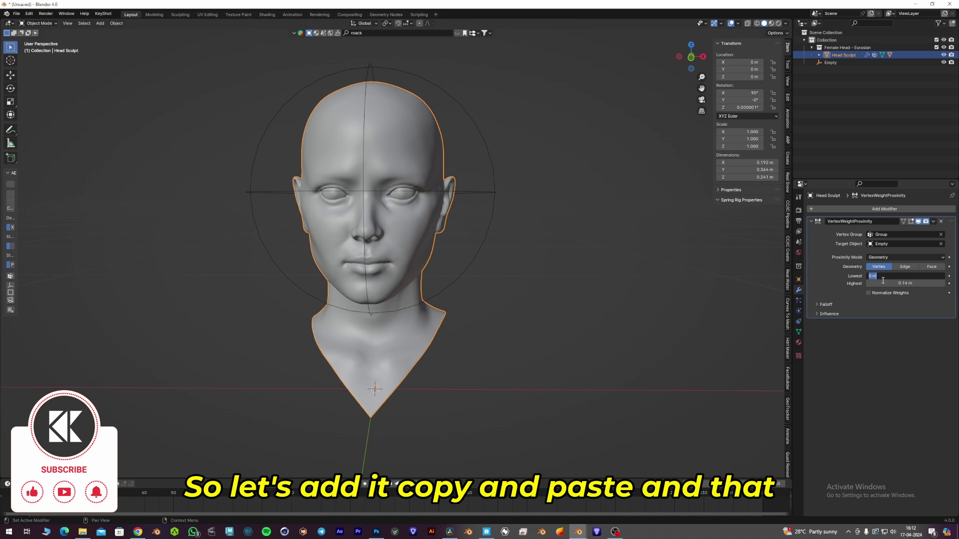
# - Select the empty together with the head sculpt and switch the head to Weight Paint mode to inspect the weights
pyautogui.scroll(-3, 474, 214)
pyautogui.moveTo(474, 214); pyautogui.dragTo(471, 205, button='middle')
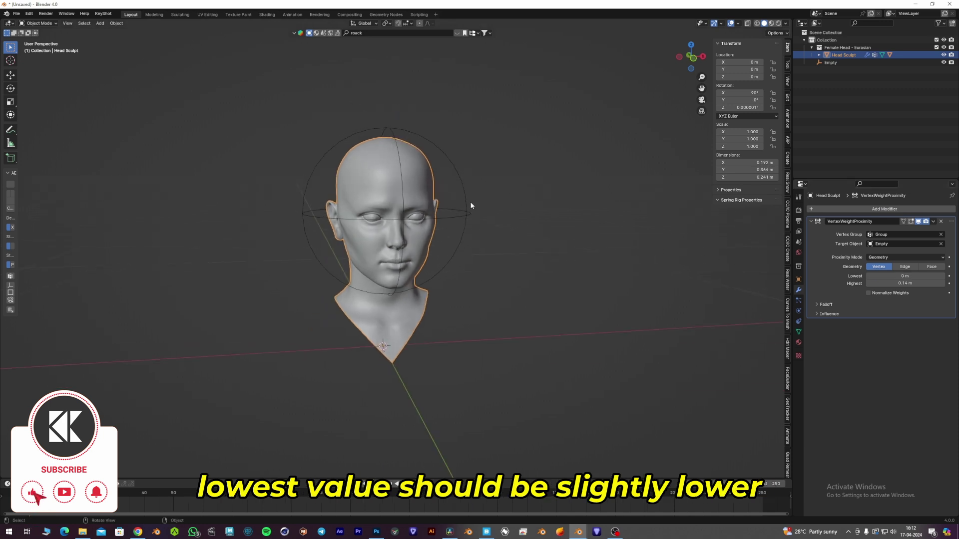
pyautogui.keyDown('shift'); pyautogui.click(436, 146); pyautogui.keyUp('shift')
pyautogui.keyDown('shift'); pyautogui.click(422, 156); pyautogui.keyUp('shift')
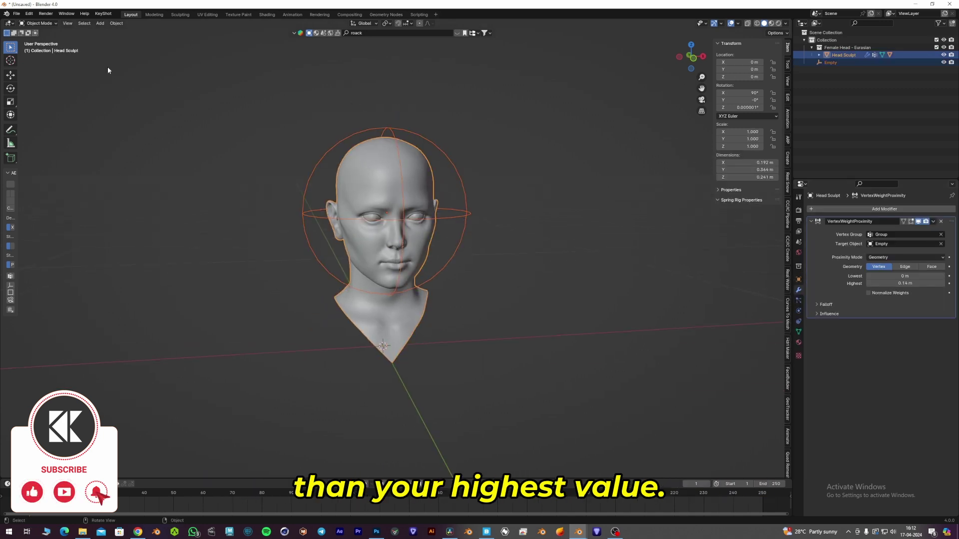
pyautogui.click(44, 24)
pyautogui.click(51, 65)
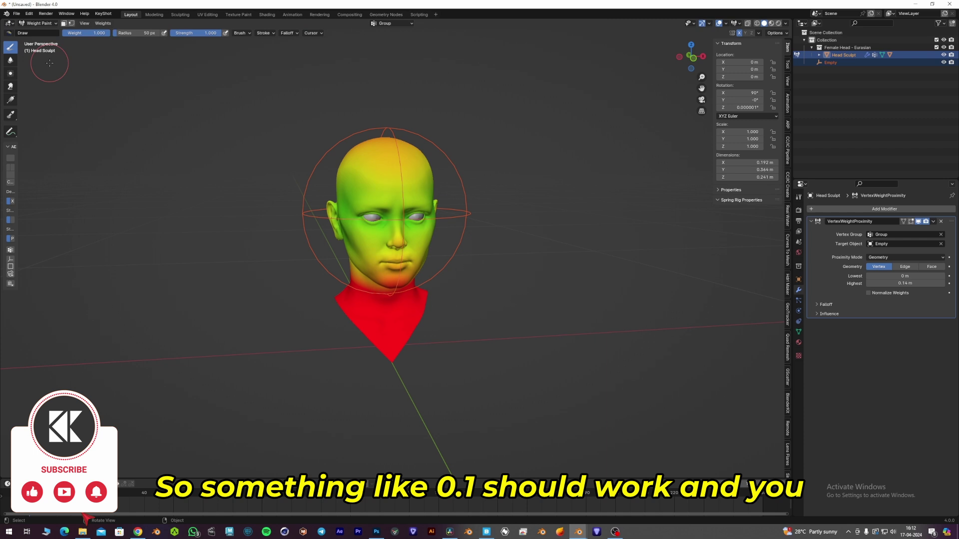
pyautogui.moveTo(383, 160); pyautogui.dragTo(463, 179, button='middle')
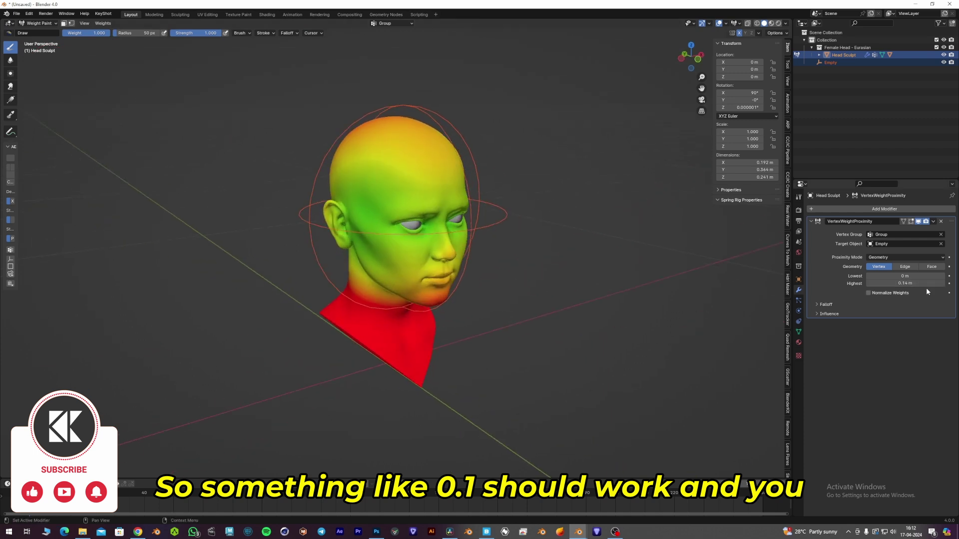
# - Set the proximity modifier's Lowest distance to 0.1 m
pyautogui.moveTo(906, 282)
pyautogui.mouseDown()
pyautogui.moveTo(944, 283)
pyautogui.moveTo(897, 282)
pyautogui.moveTo(944, 276)
pyautogui.moveTo(896, 275)
pyautogui.mouseUp()
pyautogui.rightClick(905, 284)
pyautogui.moveTo(559, 245)
pyautogui.mouseDown(button='middle')
pyautogui.moveTo(527, 239)
pyautogui.moveTo(535, 235)
pyautogui.mouseUp(button='middle')
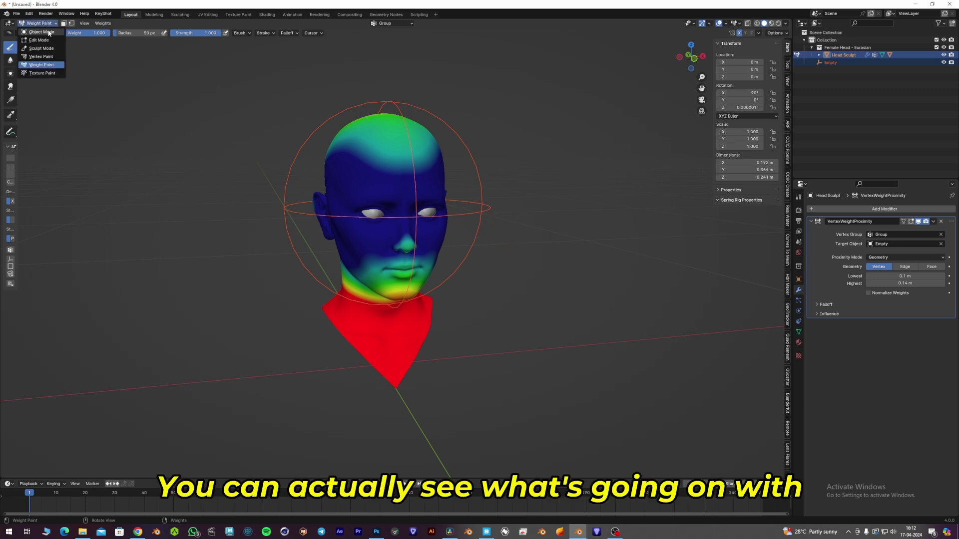
# - Return to Object Mode and enlarge the sphere empty to a scale of about 0.211
pyautogui.click(41, 31)
pyautogui.click(485, 212)
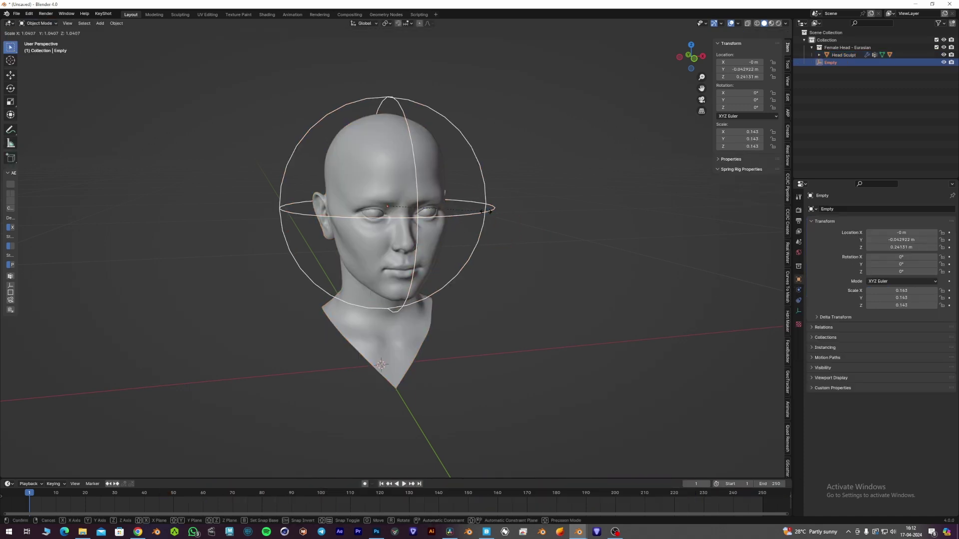
pyautogui.press('s')
pyautogui.click(514, 218)
# - In front view, enlarge the empty to a scale of about 0.218 and lower it along Z to about 0.21 m
pyautogui.press('KP_3')
pyautogui.press('KP_1')
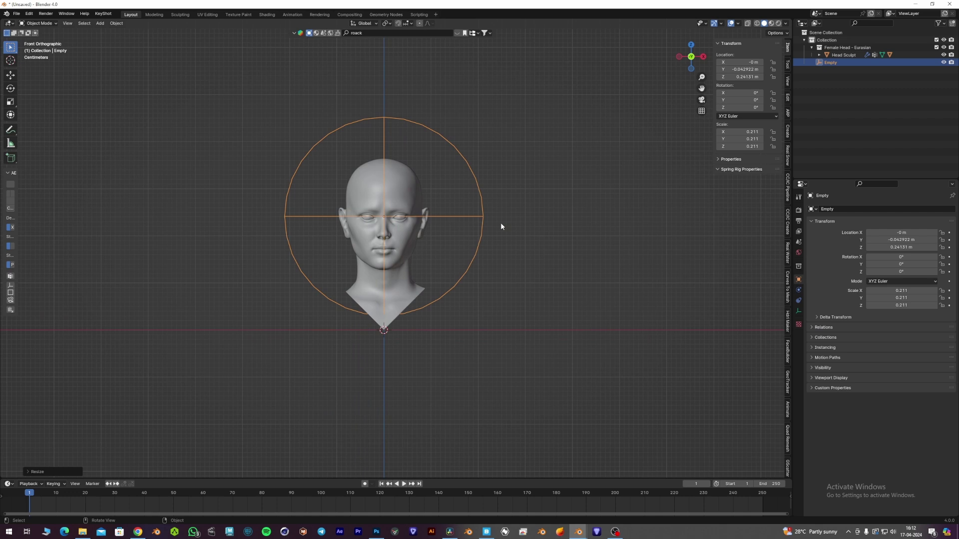
pyautogui.press('s')
pyautogui.click(510, 228)
pyautogui.press('g')
pyautogui.press('z')
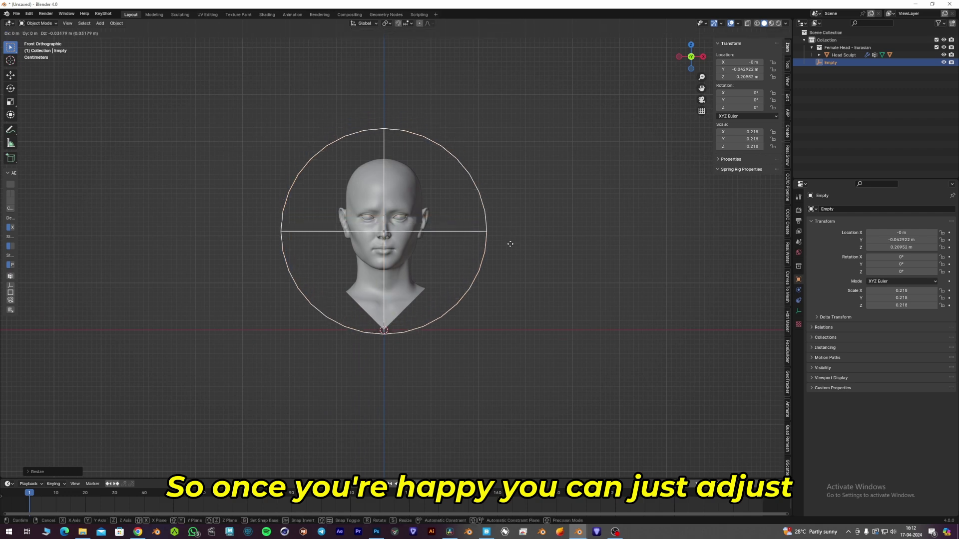
pyautogui.click(510, 244)
# - Select the head sculpt and scatter botaniq's flowers asset pps_Flower_Achillea-field_A_spring-summer on it
pyautogui.keyDown('shift'); pyautogui.click(359, 172); pyautogui.keyUp('shift')
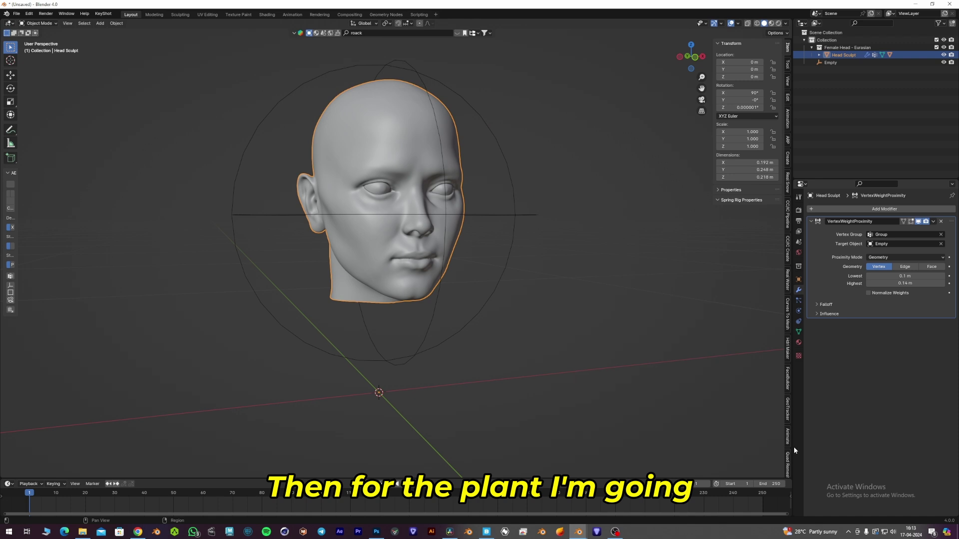
pyautogui.scroll(-5, 790, 449)
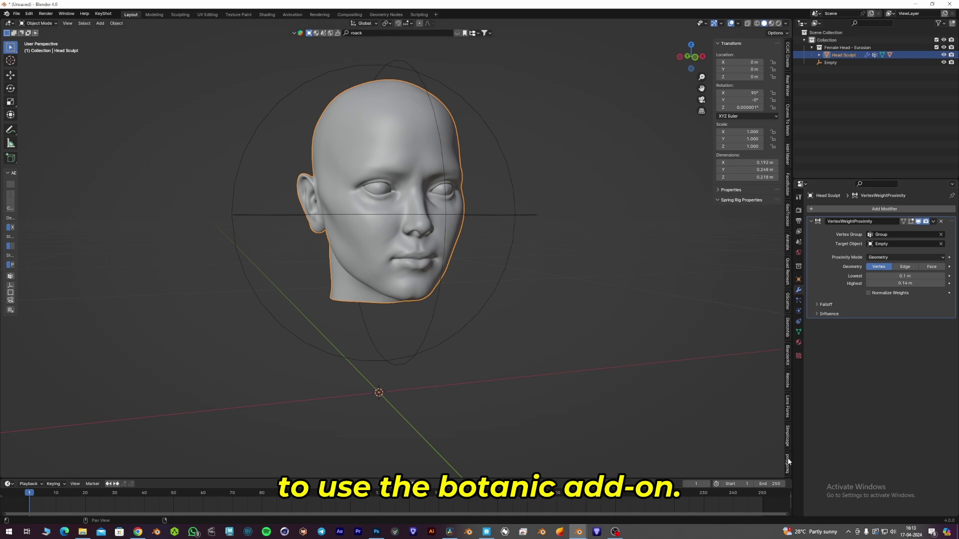
pyautogui.click(788, 462)
pyautogui.click(756, 317)
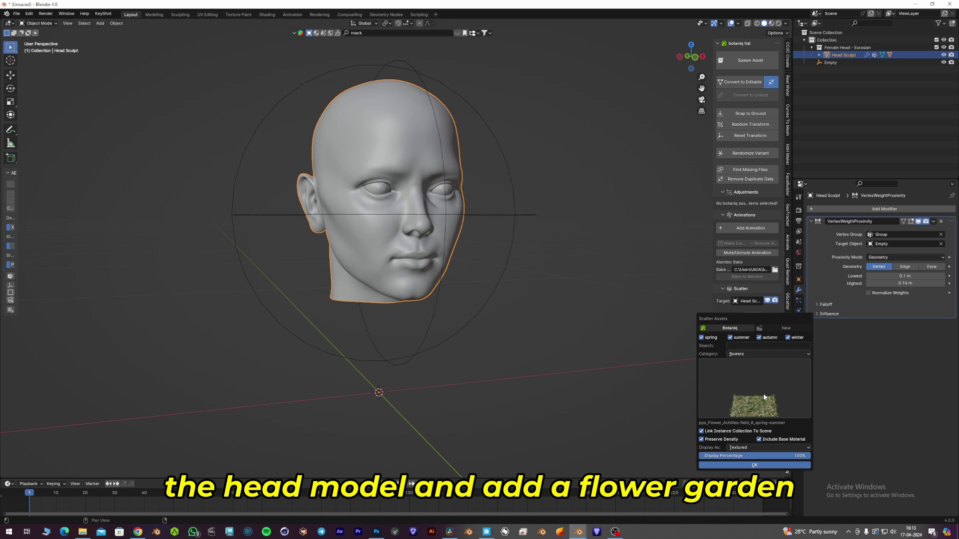
pyautogui.click(760, 465)
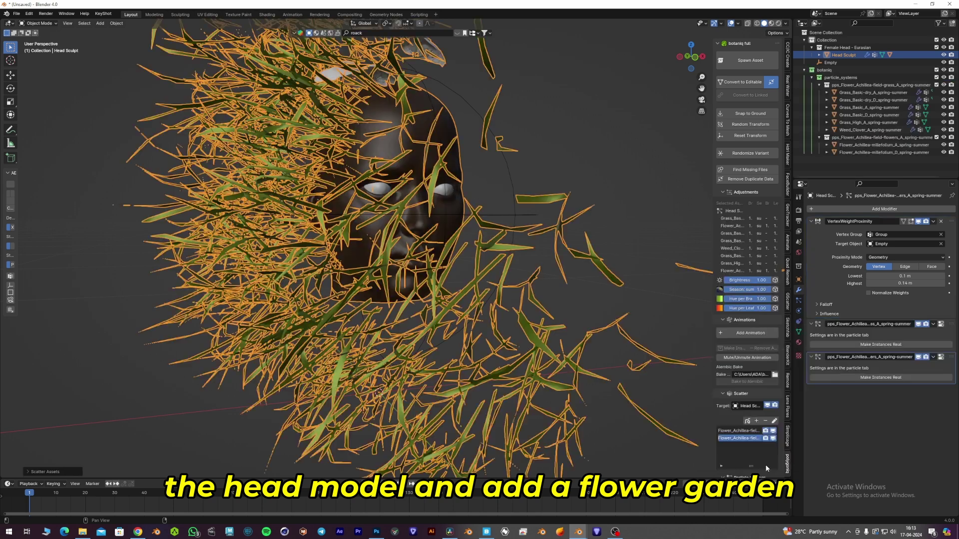
# - Reduce the scattered plants' scale to 0.25 for the grass particle system and 0.15 for the flowers
pyautogui.scroll(-6, 539, 310)
pyautogui.moveTo(535, 304); pyautogui.dragTo(444, 277, button='middle')
pyautogui.scroll(3, 402, 273)
pyautogui.scroll(2, 443, 276)
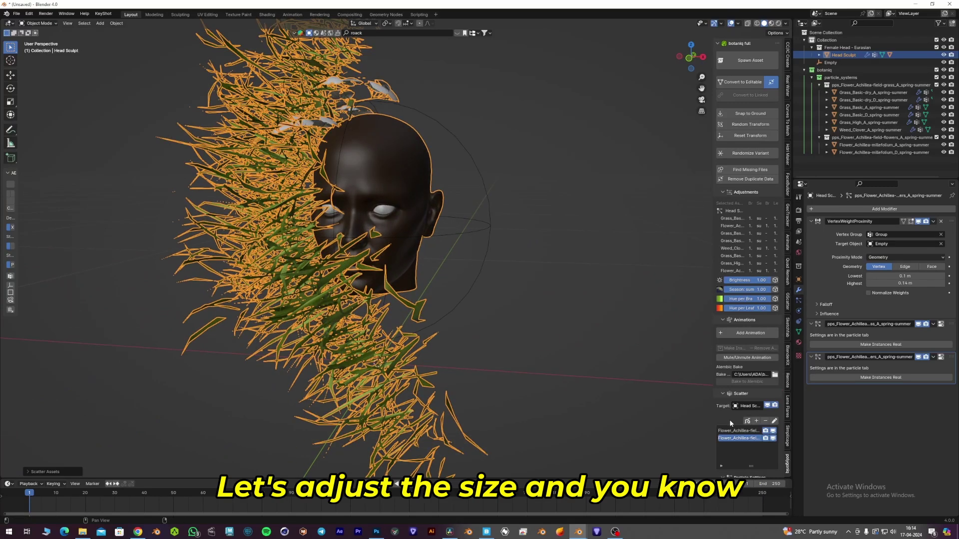
pyautogui.scroll(-1, 771, 461)
pyautogui.scroll(-10, 771, 461)
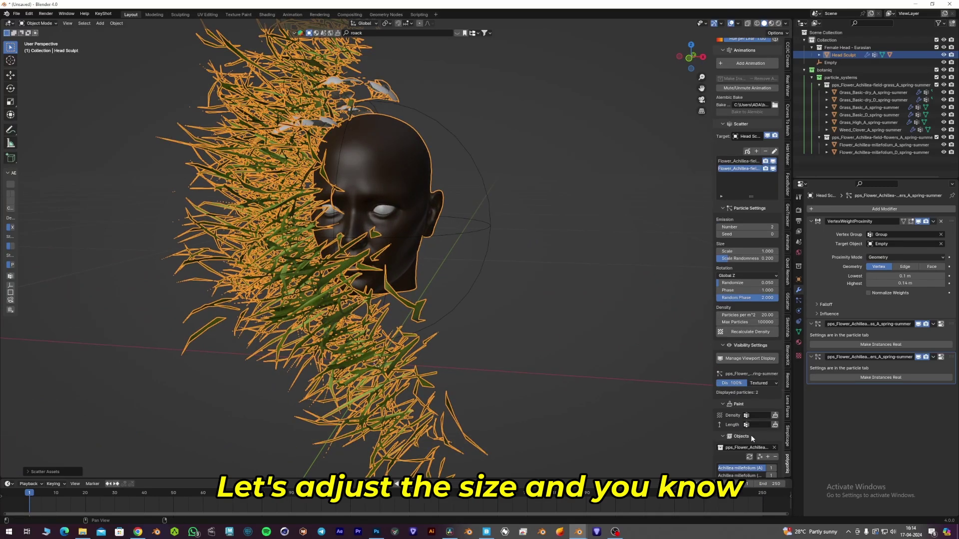
pyautogui.scroll(4, 742, 416)
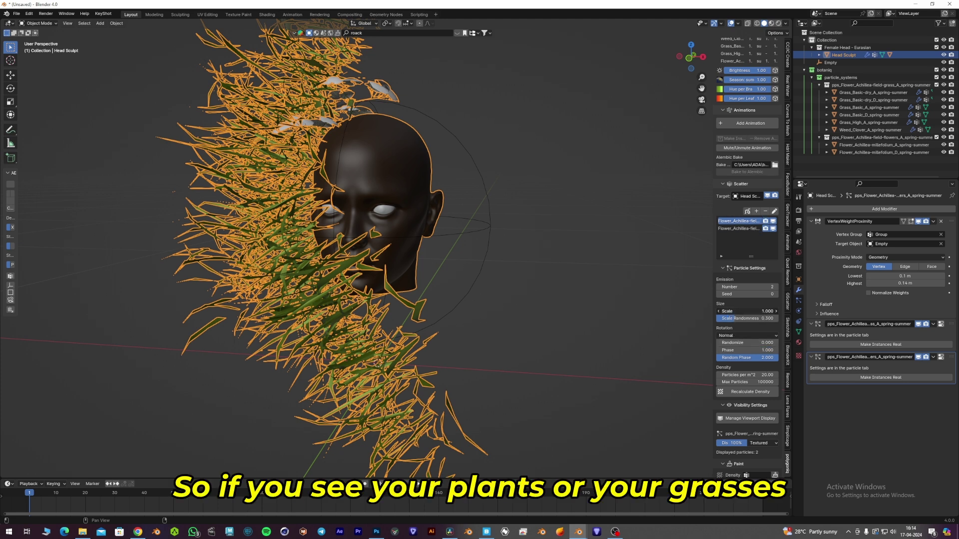
pyautogui.moveTo(747, 311); pyautogui.dragTo(710, 312)
pyautogui.moveTo(334, 292); pyautogui.dragTo(508, 203, button='middle')
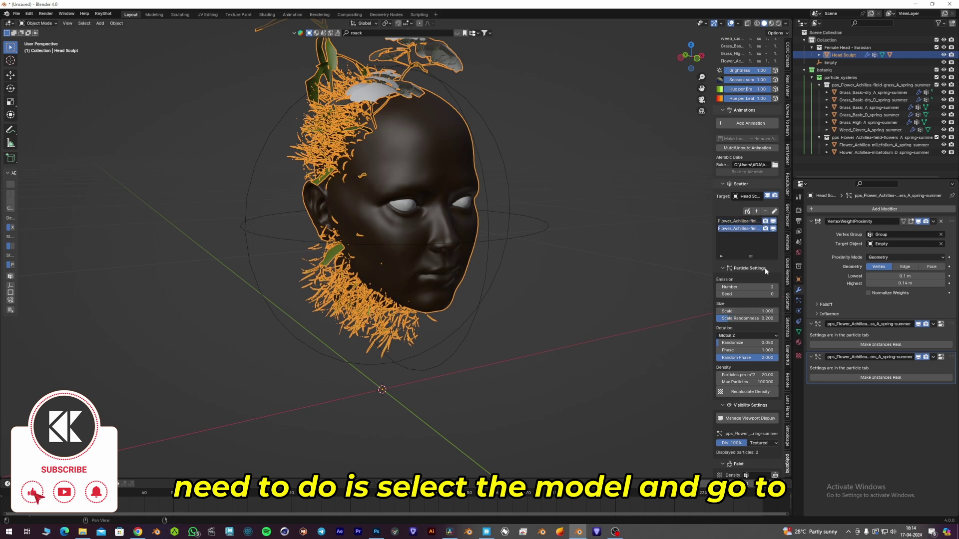
pyautogui.moveTo(762, 311); pyautogui.dragTo(725, 311)
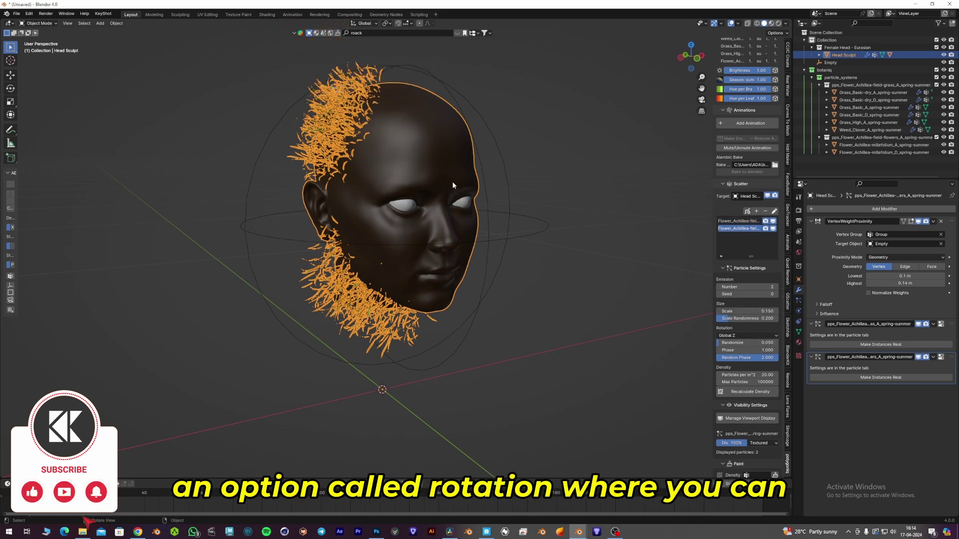
# - Set the flower particle system's rotation Orientation Axis to Normal in its particle properties
pyautogui.click(798, 300)
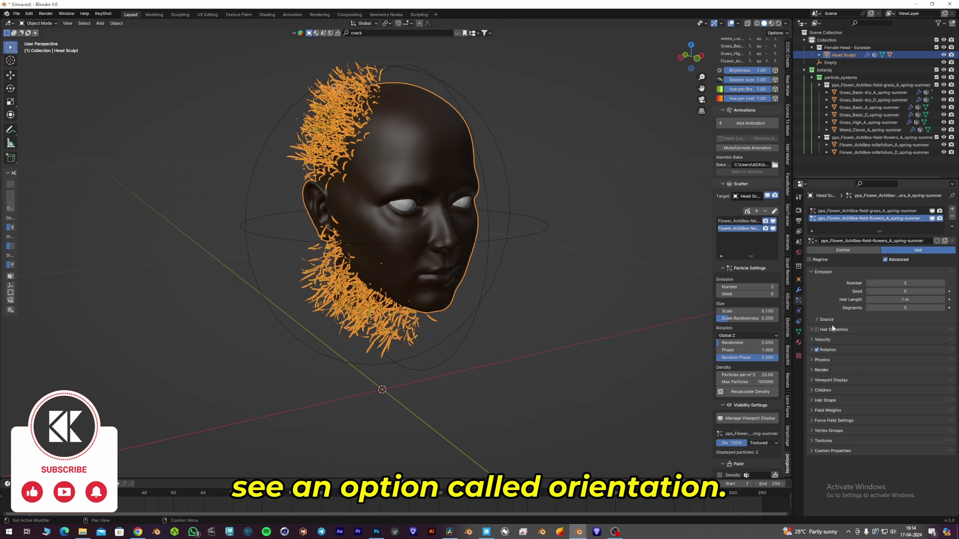
pyautogui.click(834, 350)
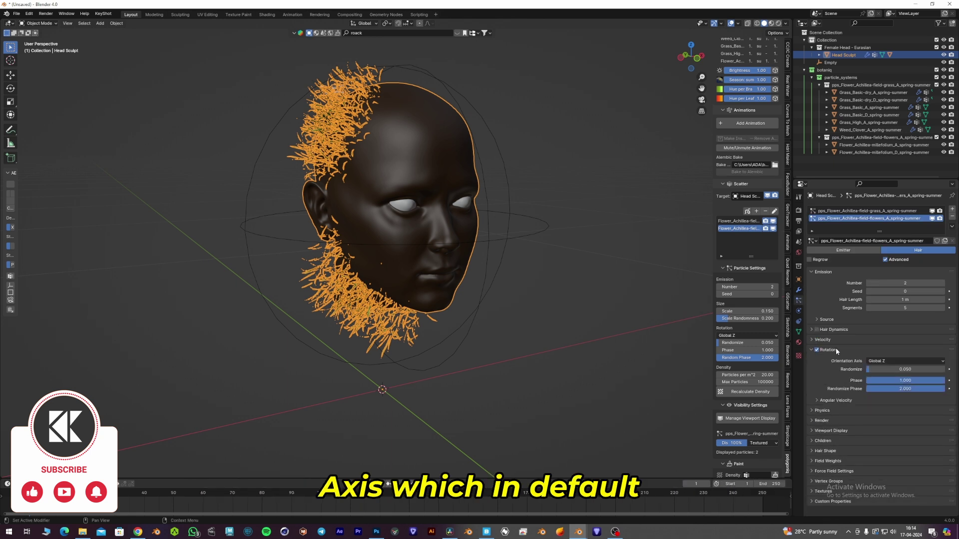
pyautogui.click(875, 362)
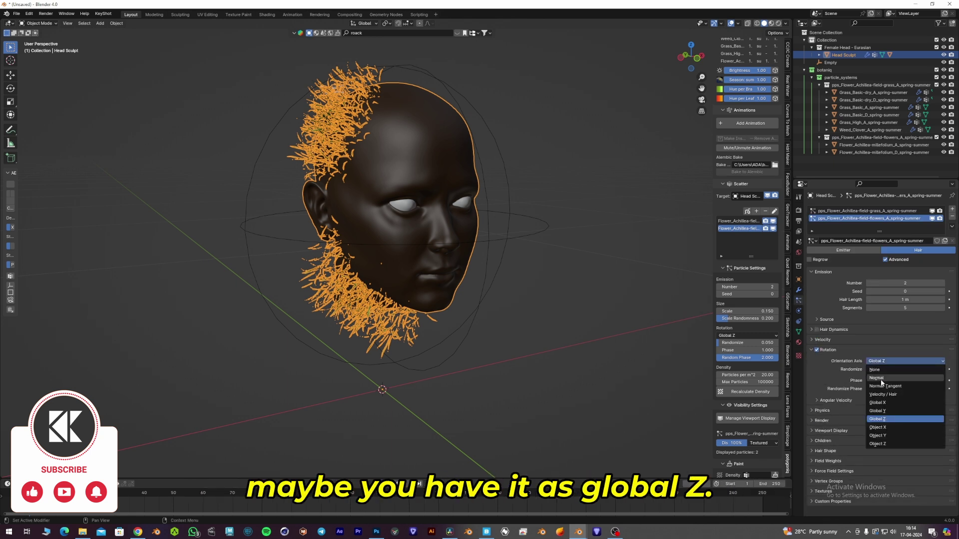
pyautogui.click(877, 378)
pyautogui.moveTo(495, 302)
pyautogui.mouseDown(button='middle')
pyautogui.moveTo(592, 312)
pyautogui.moveTo(528, 296)
pyautogui.moveTo(482, 301)
pyautogui.mouseUp(button='middle')
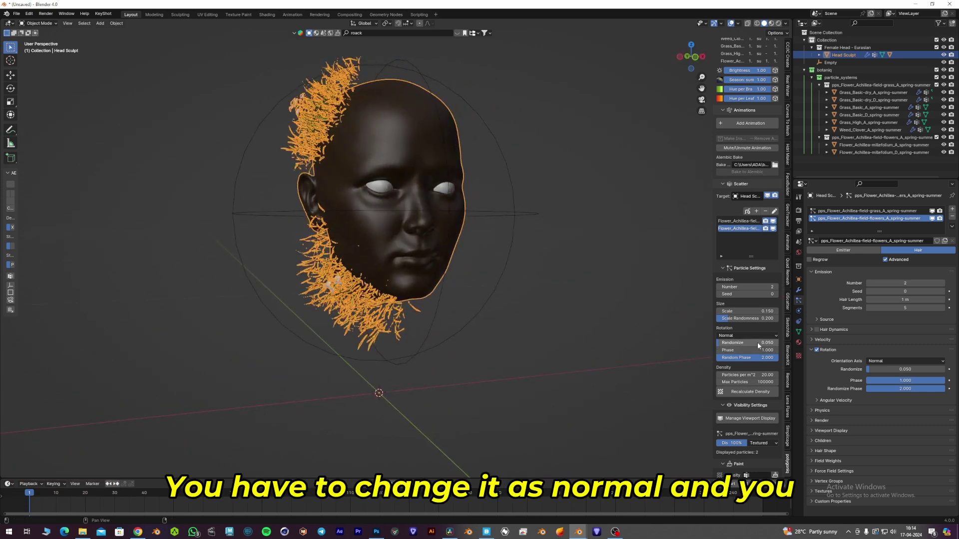
# - Try moving the sphere empty to test how the scattered plants respond on the head
pyautogui.click(506, 228)
pyautogui.press('g')
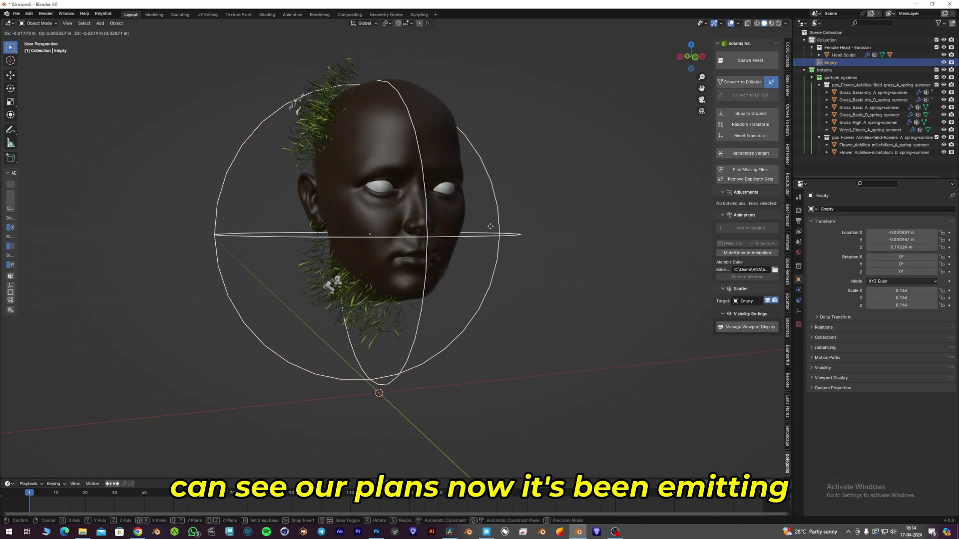
pyautogui.rightClick(487, 249)
# - Reselect the head and set the grass particle system's scale to 0.14
pyautogui.click(358, 133)
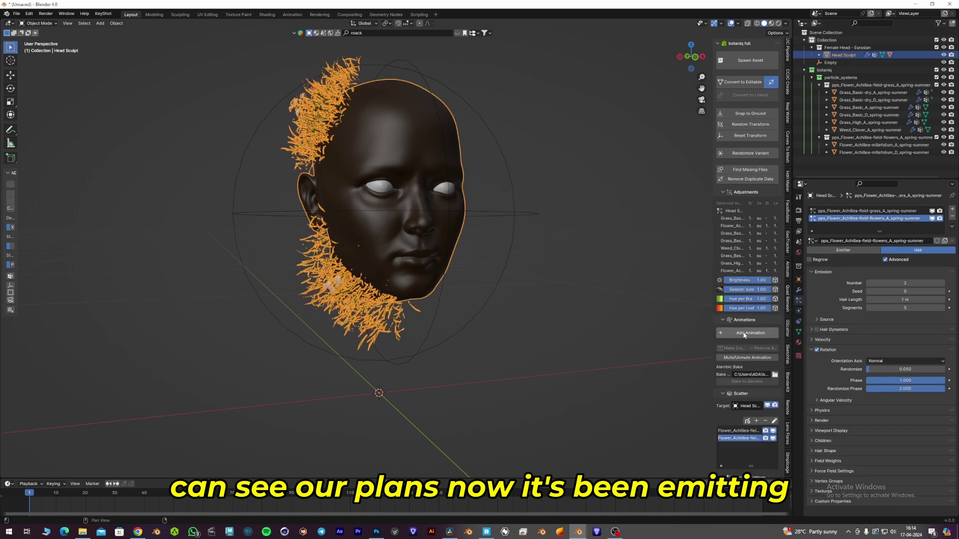
pyautogui.click(739, 430)
pyautogui.scroll(-5, 739, 442)
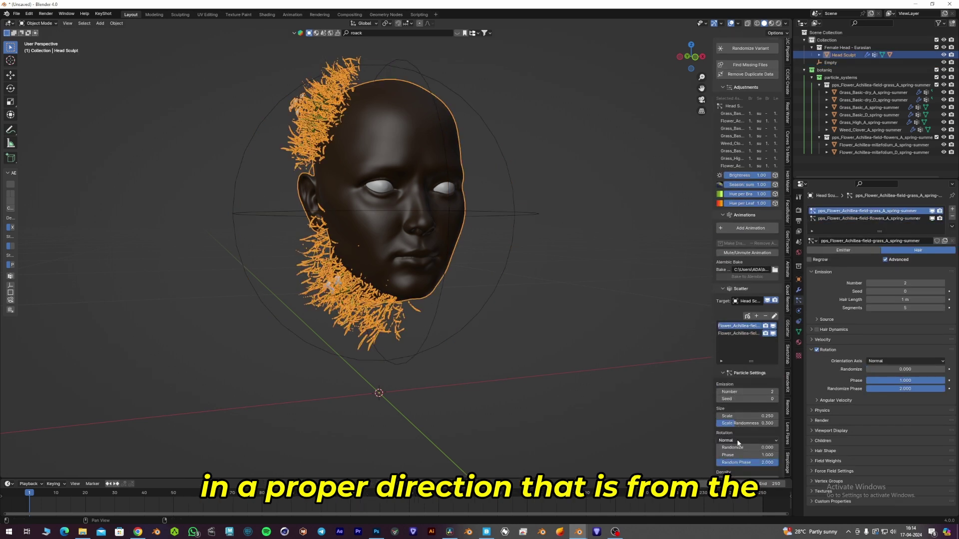
pyautogui.moveTo(765, 416); pyautogui.dragTo(744, 416)
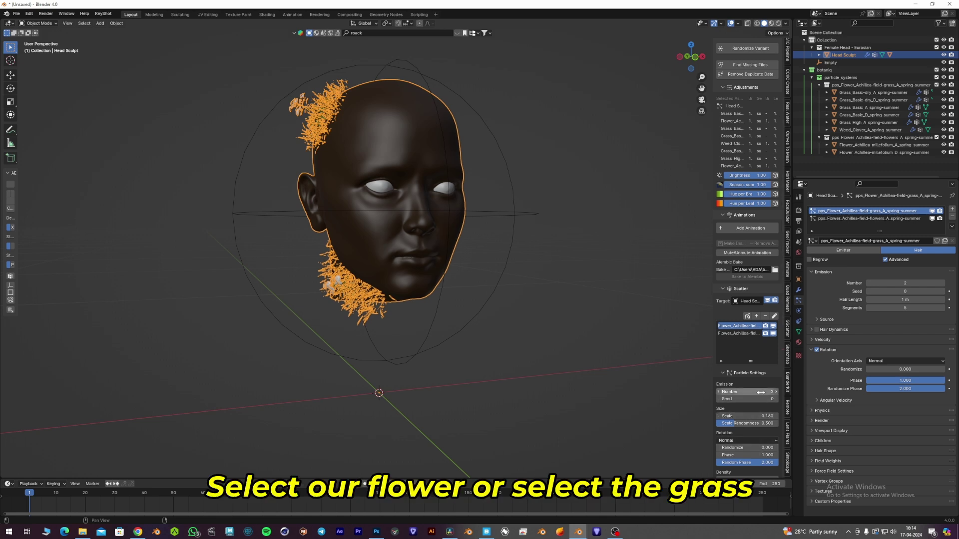
# - Assign the vertex group Group to the flower particle system's Length in botaniq's paint settings
pyautogui.scroll(-2, 763, 443)
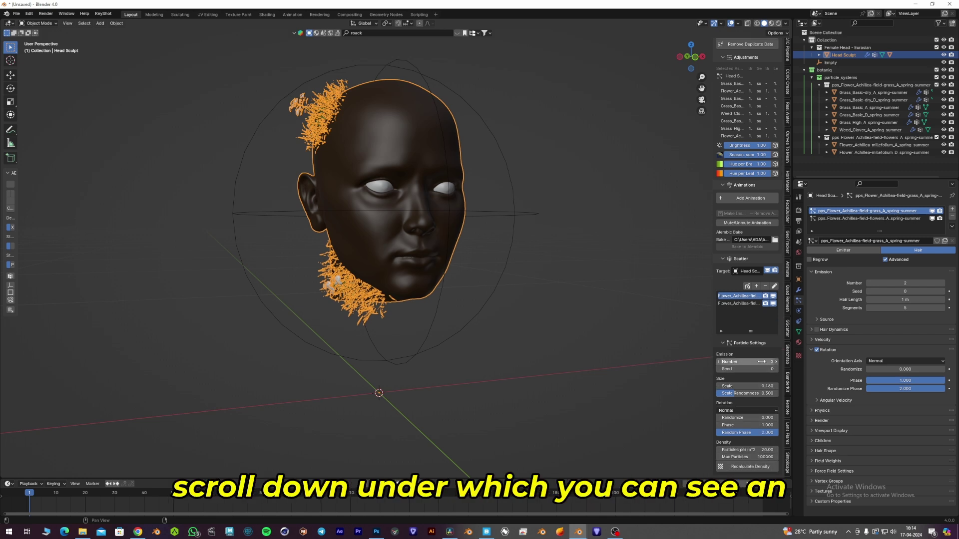
pyautogui.click(739, 303)
pyautogui.scroll(-10, 760, 404)
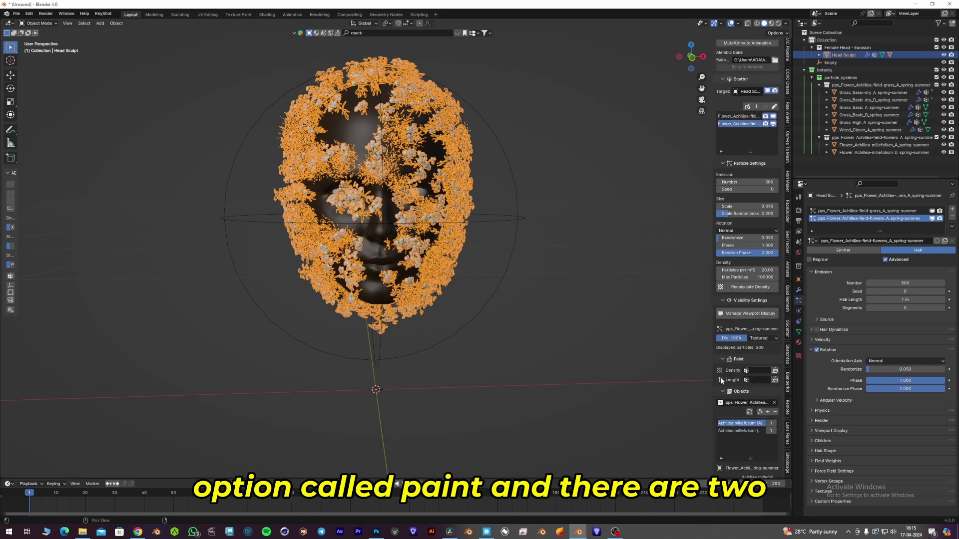
pyautogui.click(757, 381)
pyautogui.click(754, 392)
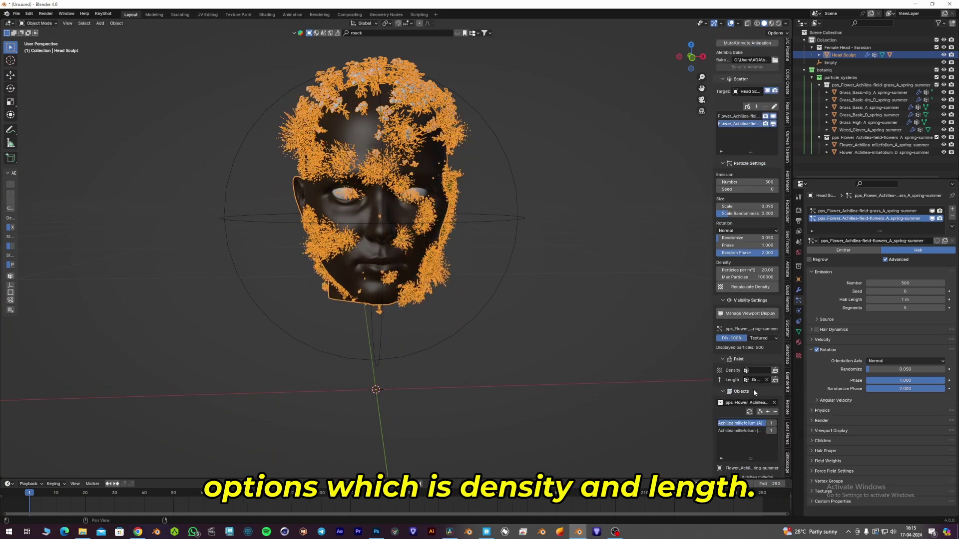
# - Assign the vertex group Group to the grass particle system's Length as well
pyautogui.scroll(2, 745, 340)
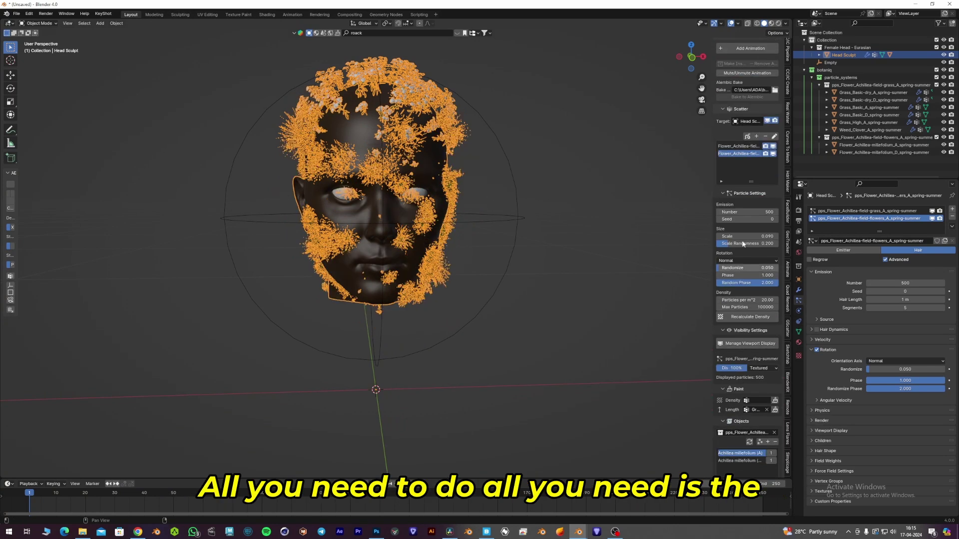
pyautogui.click(742, 147)
pyautogui.scroll(-3, 740, 307)
pyautogui.click(757, 366)
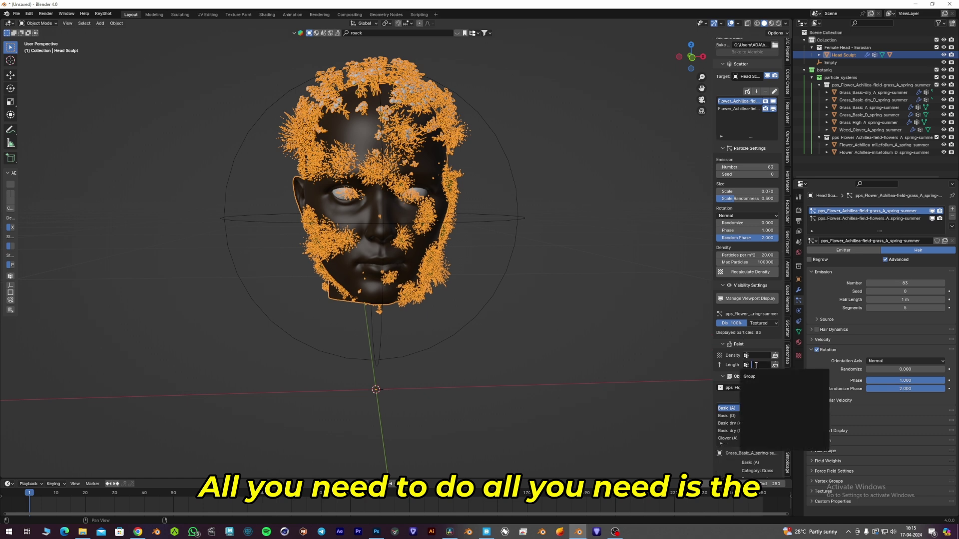
pyautogui.click(752, 376)
# - Select the sphere empty and try moving it around the head to preview how the plants grow and shrink
pyautogui.click(514, 218)
pyautogui.scroll(-2, 505, 249)
pyautogui.keyDown('shift'); pyautogui.scroll(3, 497, 259); pyautogui.keyUp('shift')
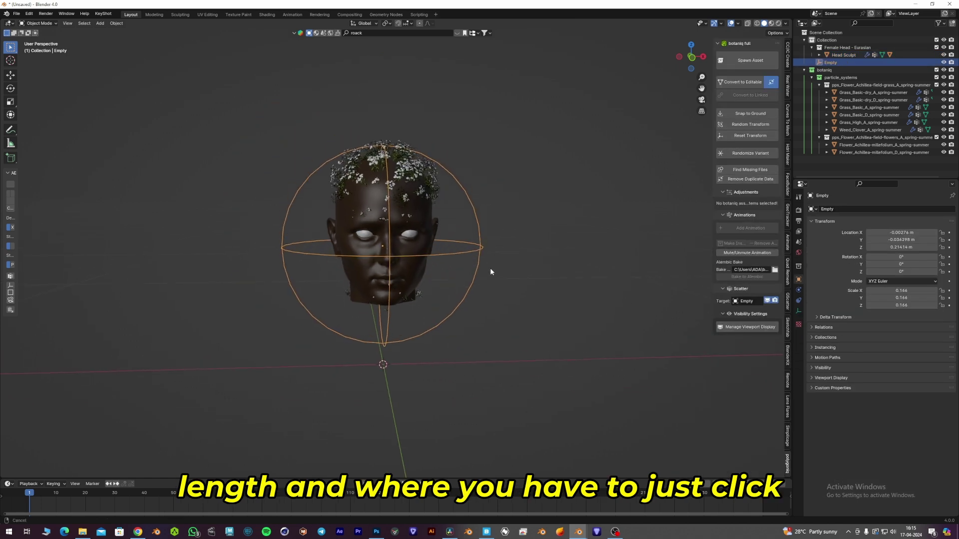
pyautogui.press('g')
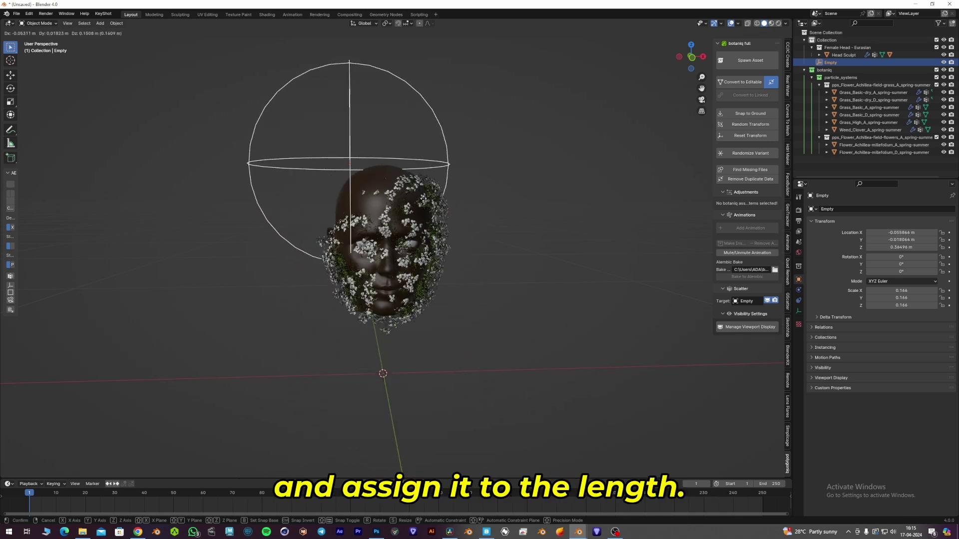
pyautogui.click(482, 221)
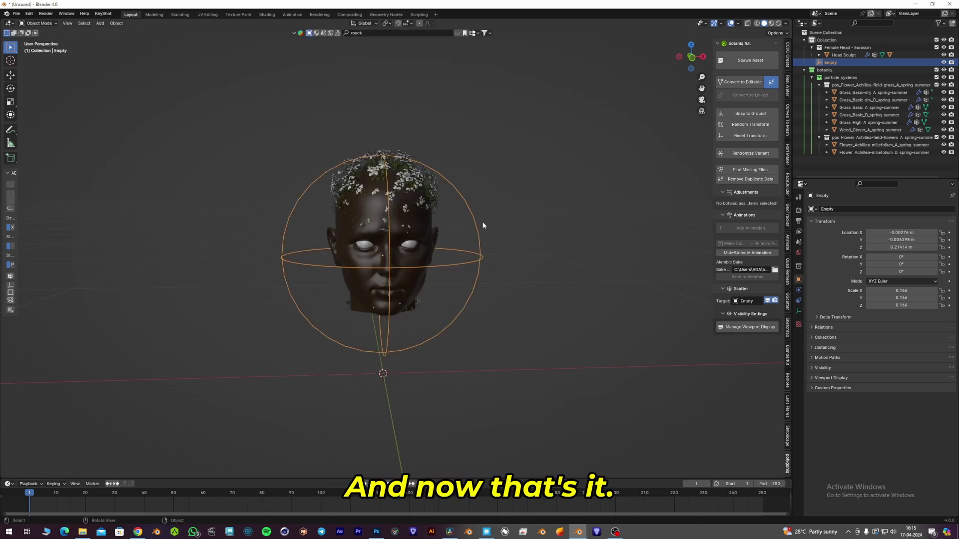
# - Select the head again and raise the grass particle system's emission number to 85
pyautogui.scroll(4, 473, 235)
pyautogui.click(456, 204)
pyautogui.moveTo(460, 202)
pyautogui.mouseDown(button='middle')
pyautogui.moveTo(460, 245)
pyautogui.moveTo(479, 280)
pyautogui.mouseUp(button='middle')
pyautogui.scroll(-6, 755, 403)
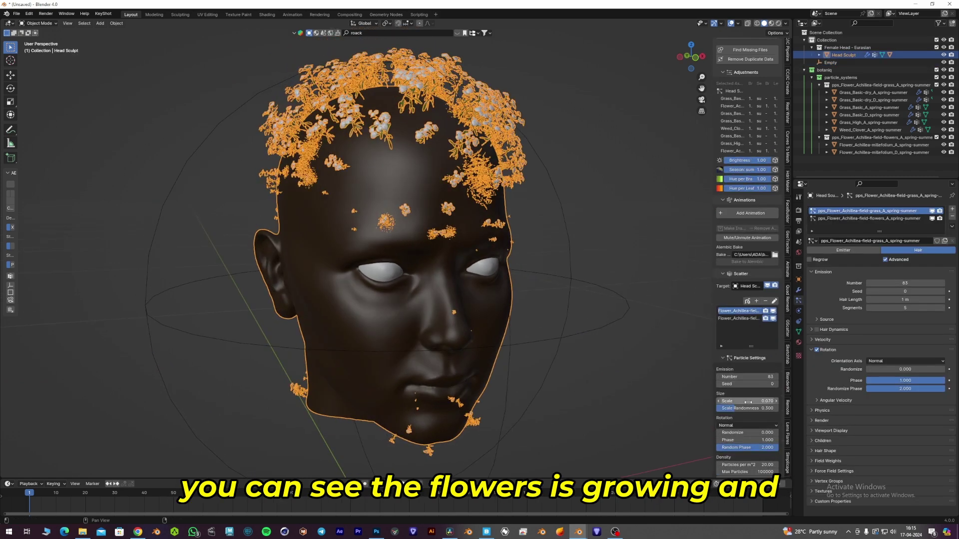
pyautogui.moveTo(747, 362); pyautogui.dragTo(777, 362)
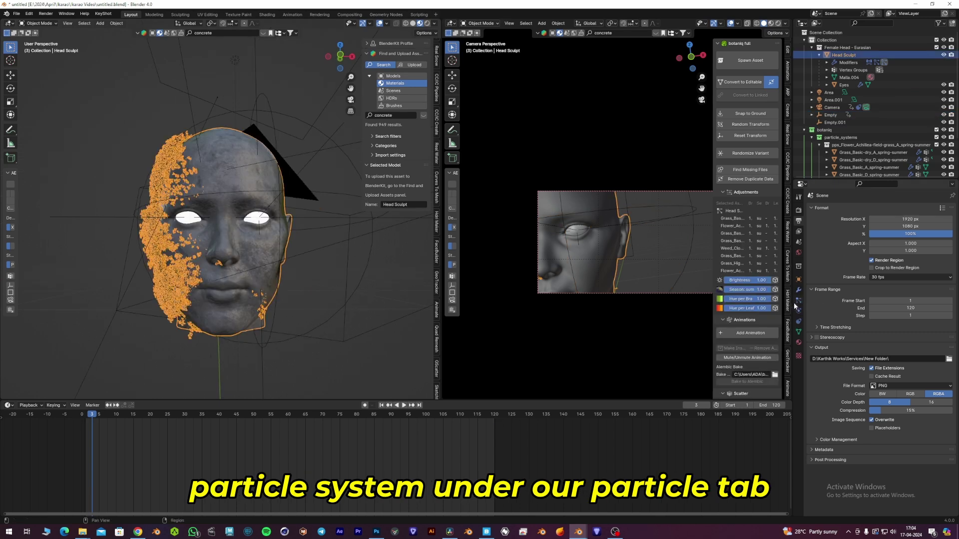
# - In the finished head scene, examine the Density and Length vertex group assignments of the grass particle system
pyautogui.click(799, 301)
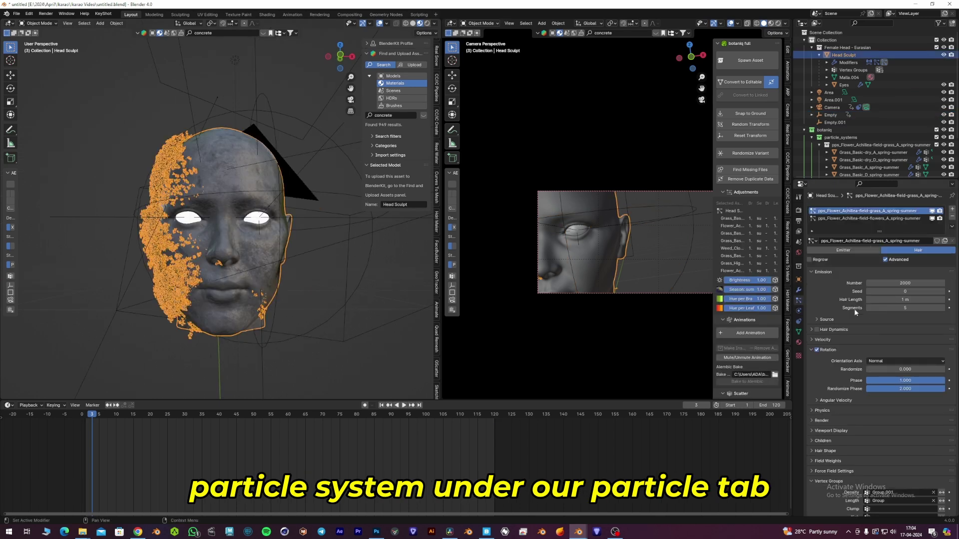
pyautogui.scroll(-3, 843, 322)
pyautogui.click(815, 421)
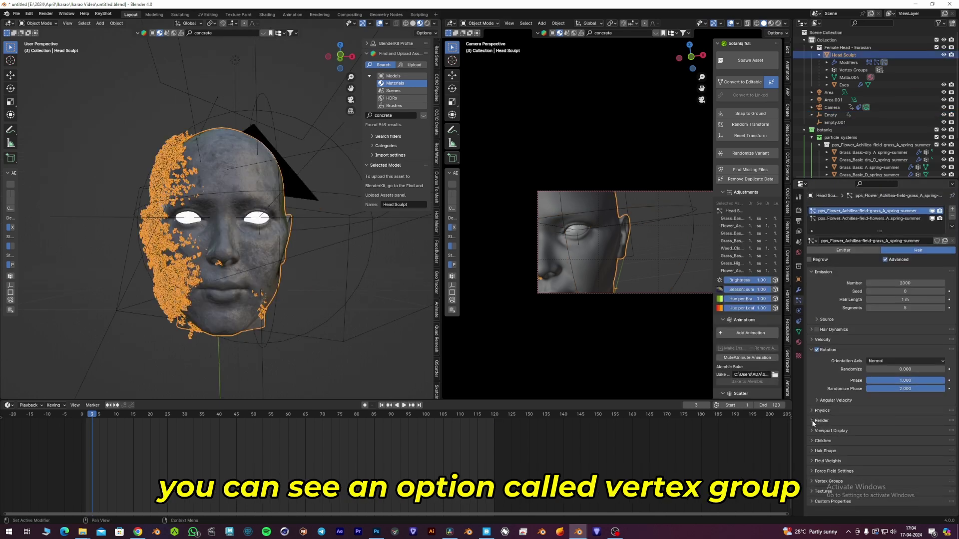
pyautogui.click(819, 481)
pyautogui.scroll(-3, 835, 427)
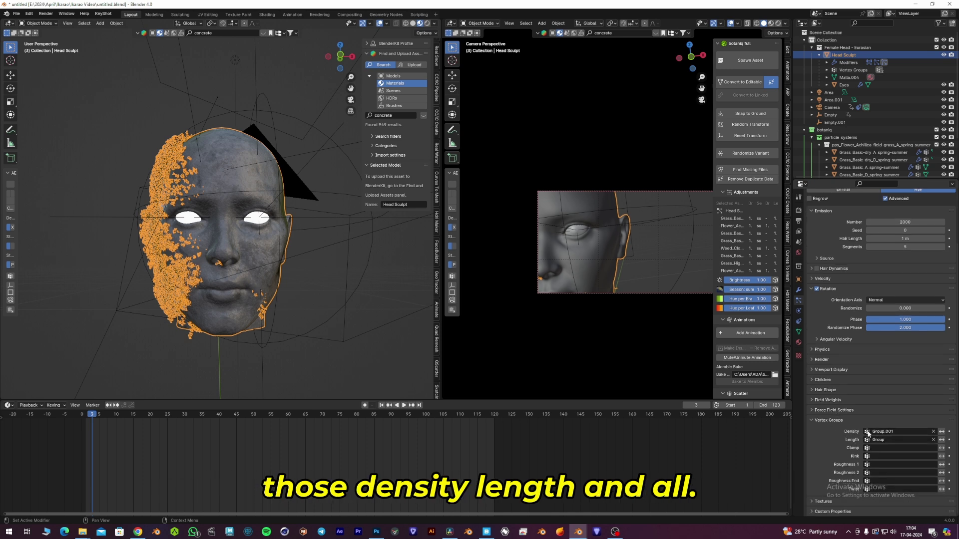
pyautogui.moveTo(303, 268); pyautogui.dragTo(278, 274, button='middle')
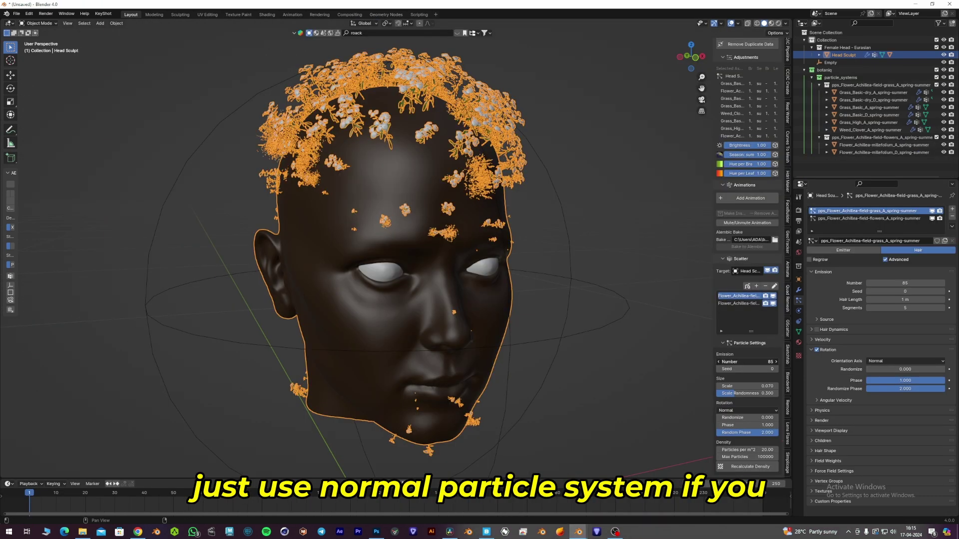
# - Set the grass particle system's emission number to 1000 and its scale to 0.05
pyautogui.moveTo(747, 362); pyautogui.dragTo(761, 361)
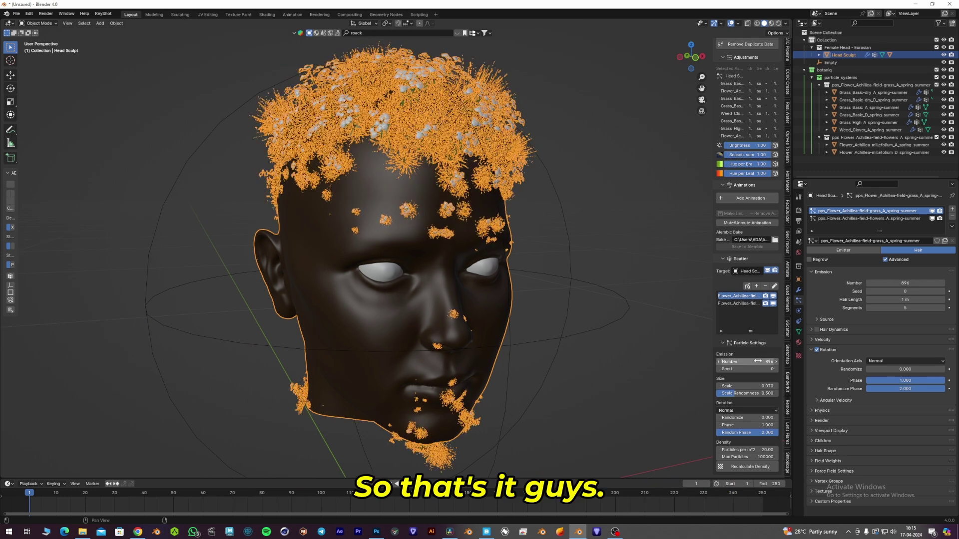
pyautogui.click(757, 361)
pyautogui.write('1000')
pyautogui.press('Return')
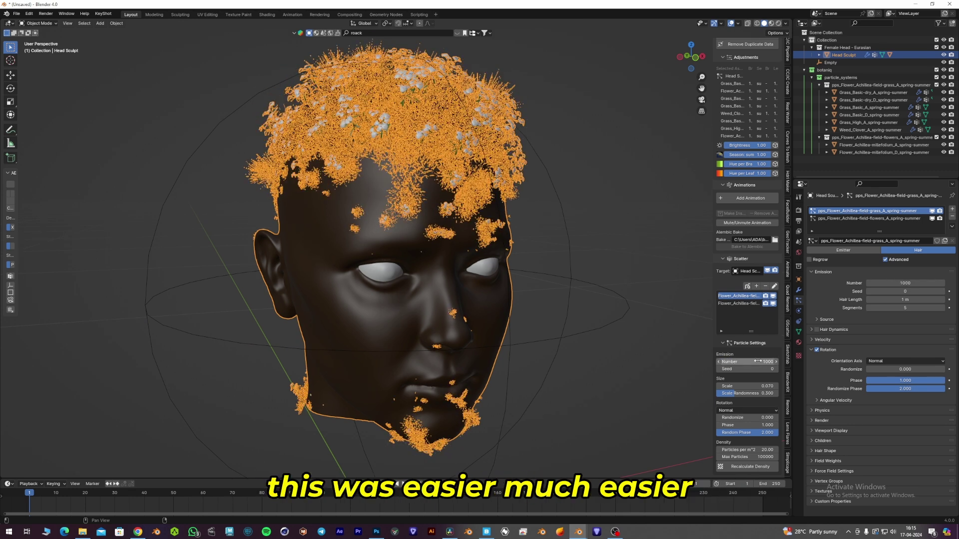
pyautogui.moveTo(767, 386); pyautogui.dragTo(769, 386)
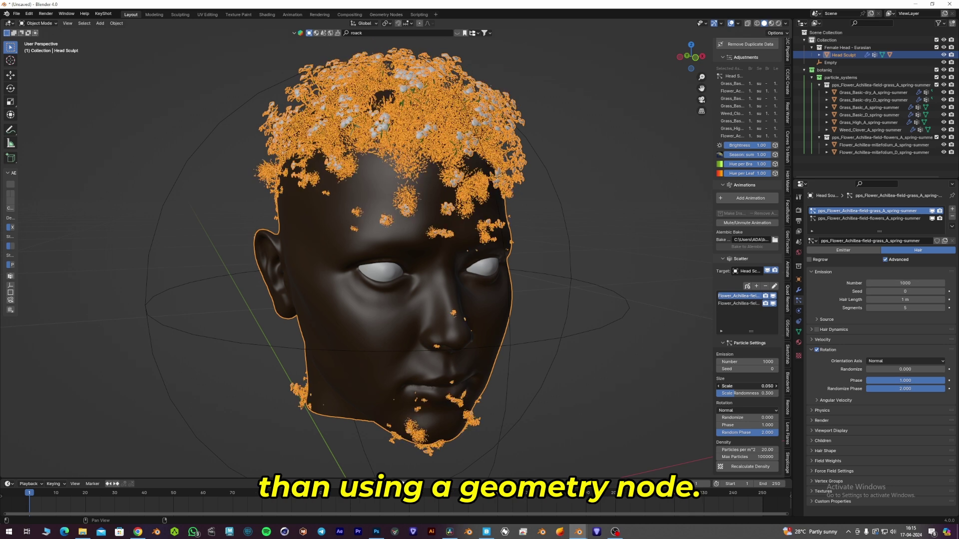
pyautogui.moveTo(453, 216); pyautogui.dragTo(426, 218, button='middle')
pyautogui.click(522, 131)
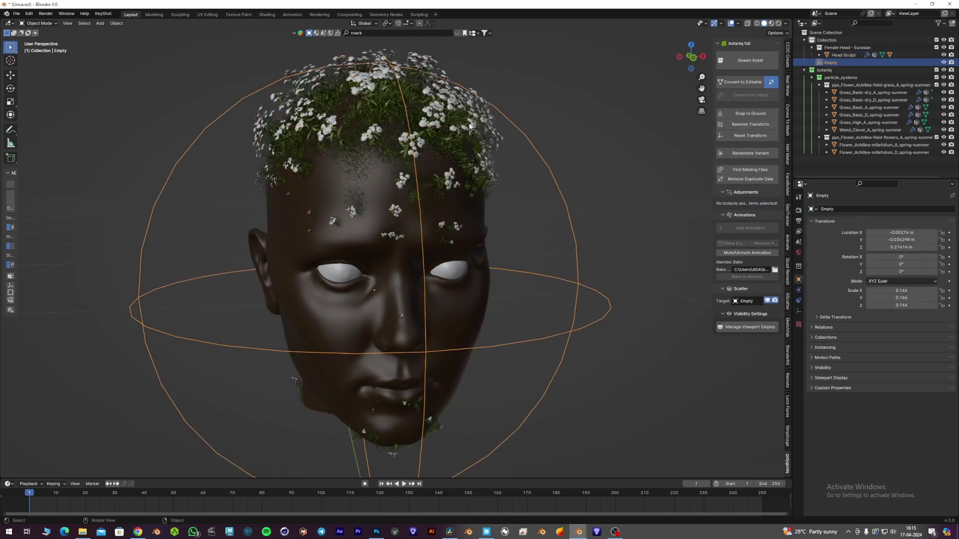
pyautogui.hotkey('ctrl', 'z')
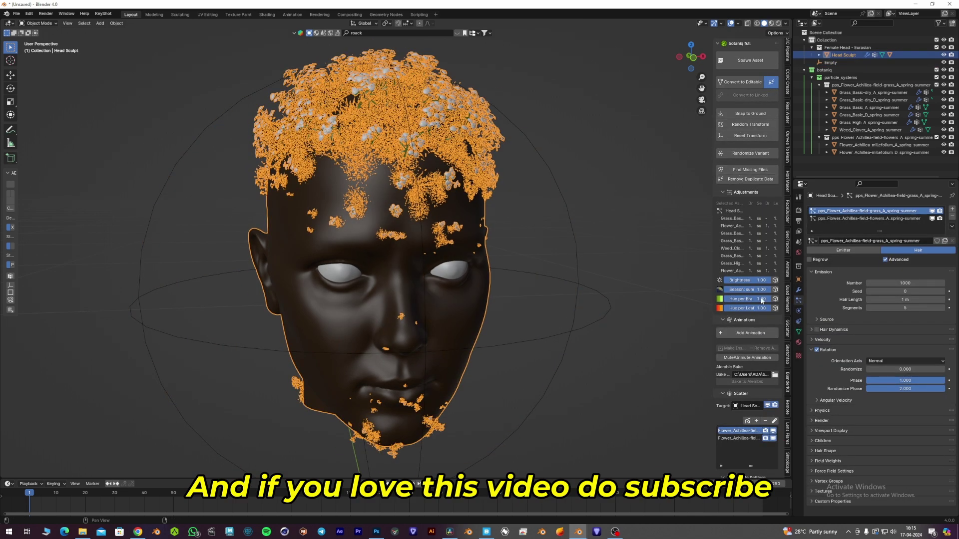
# - Set the flower particle system's emission number to 1000
pyautogui.scroll(-2, 747, 364)
pyautogui.click(742, 409)
pyautogui.scroll(-3, 747, 421)
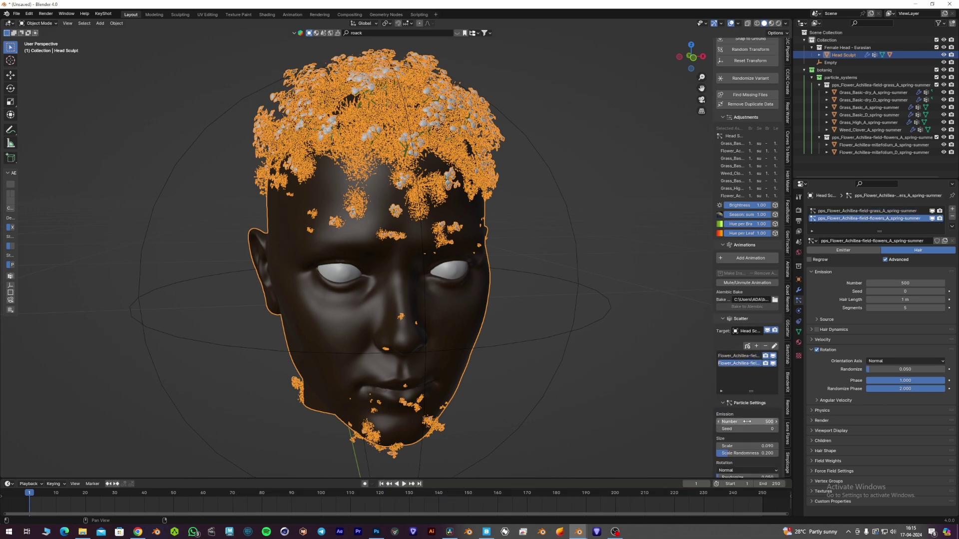
pyautogui.click(755, 423)
pyautogui.write('1000')
pyautogui.press('Return')
# - Select the sphere empty and move it upward over the head to shift where the plants grow
pyautogui.click(599, 169)
pyautogui.click(567, 187)
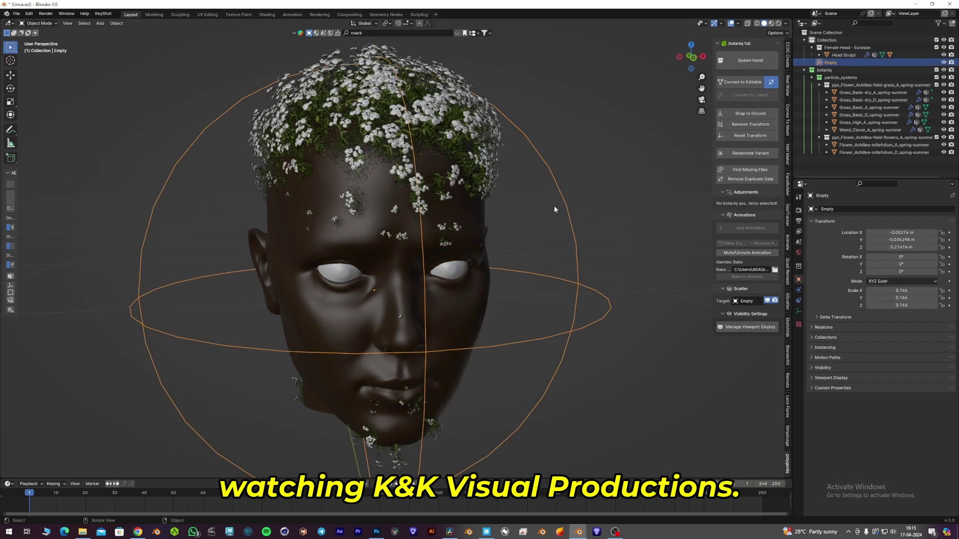
pyautogui.scroll(-4, 545, 220)
pyautogui.scroll(2, 529, 242)
pyautogui.press('g')
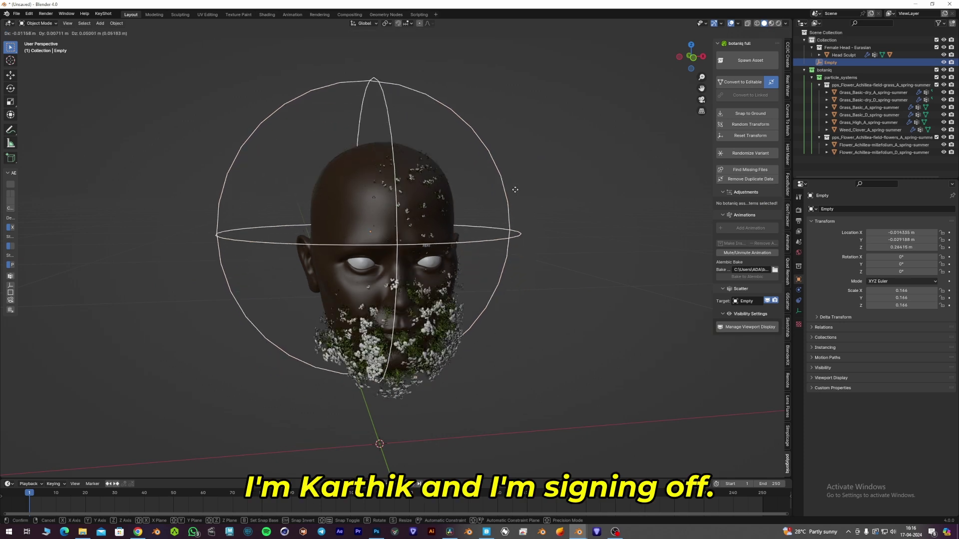